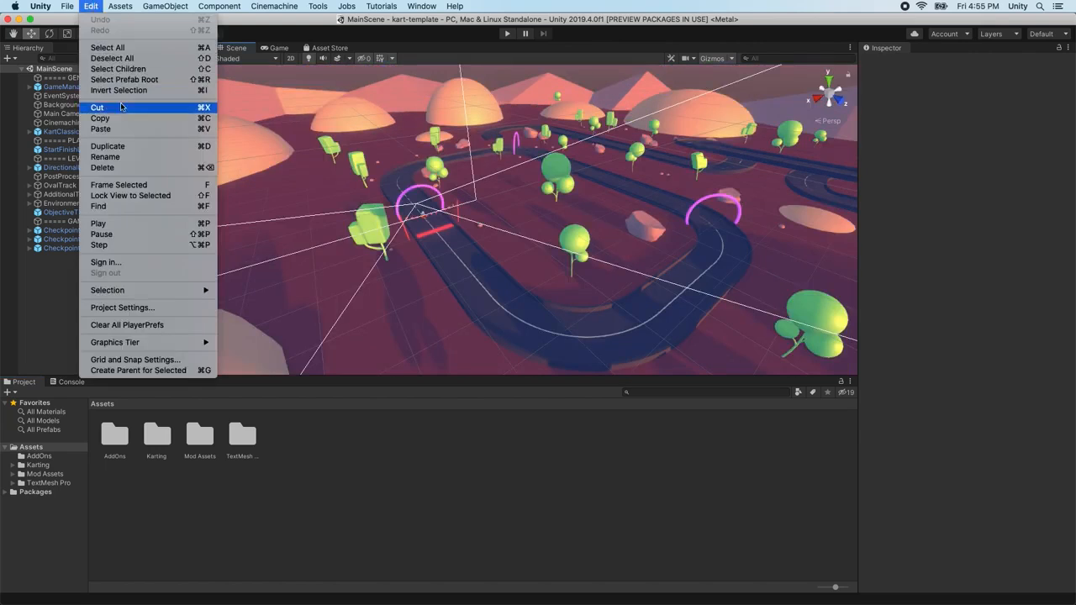
Set Editor Version Control Mode to Visible Meta Files and Asset Serialization to Force Text, then close Project Settings
{"action": "left_click", "coordinate": [150, 308]}
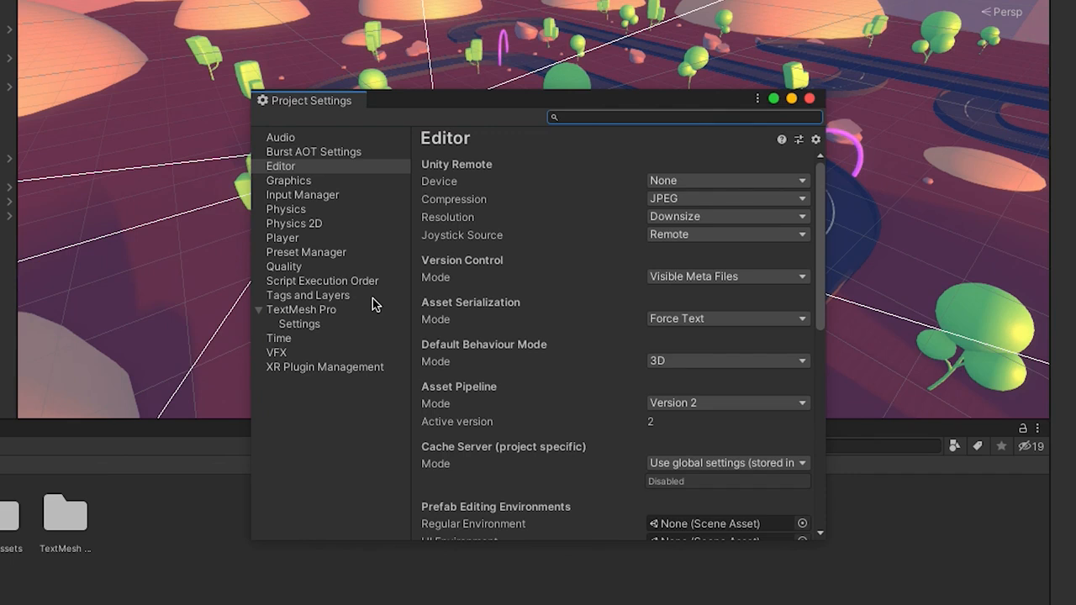
{"action": "left_click", "coordinate": [683, 280]}
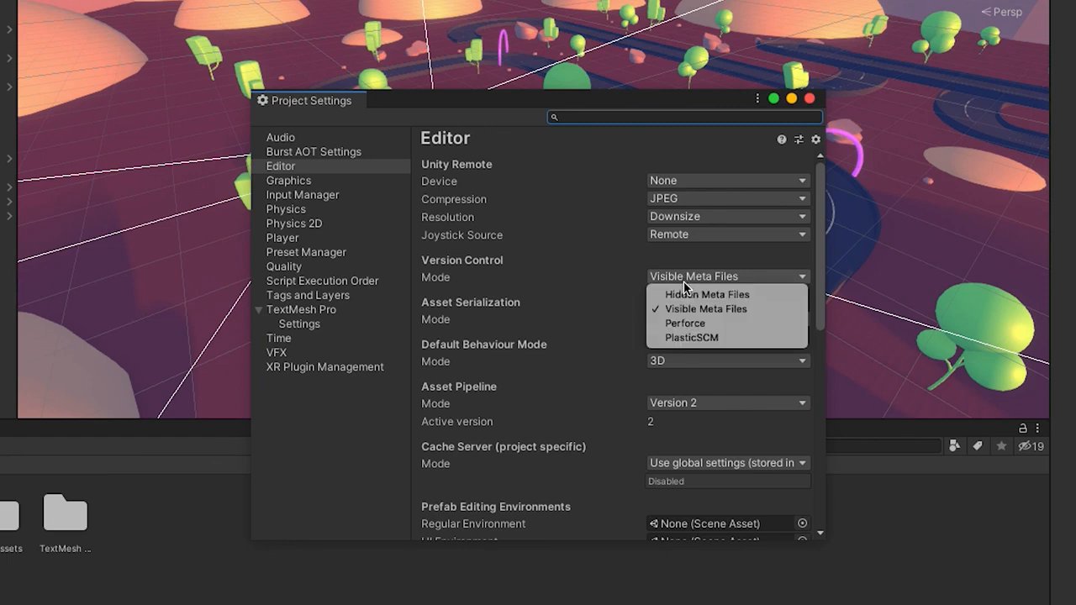
{"action": "left_click", "coordinate": [687, 310]}
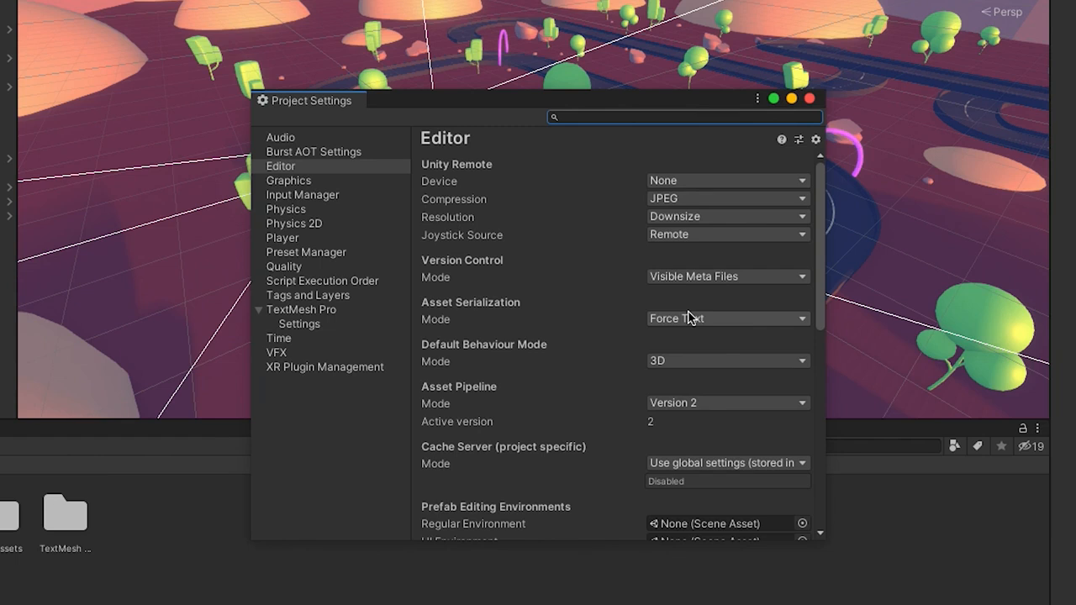
{"action": "left_click", "coordinate": [685, 319]}
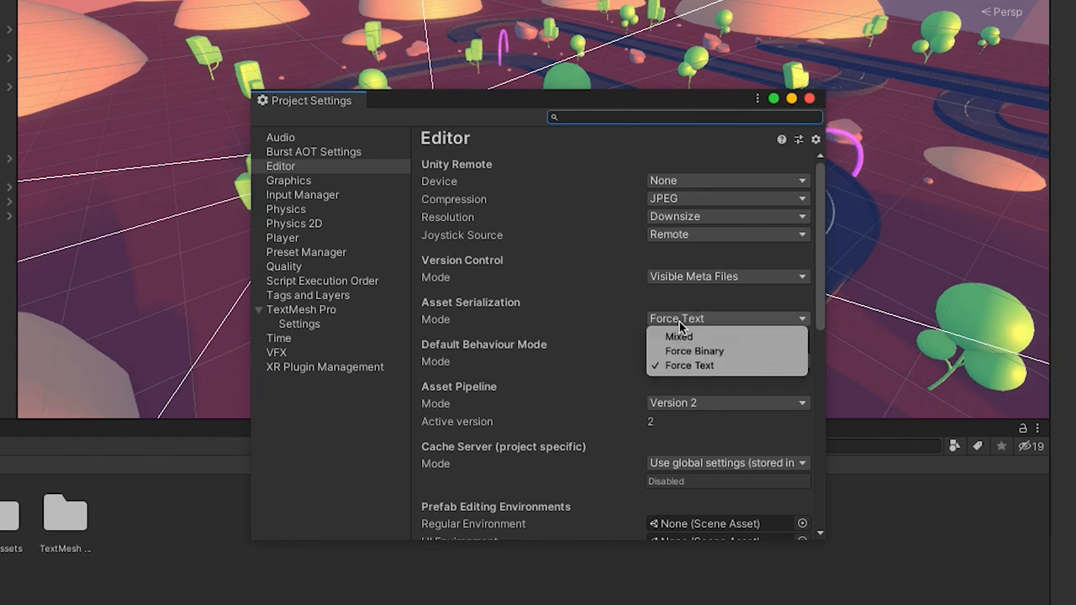
{"action": "left_click", "coordinate": [685, 366]}
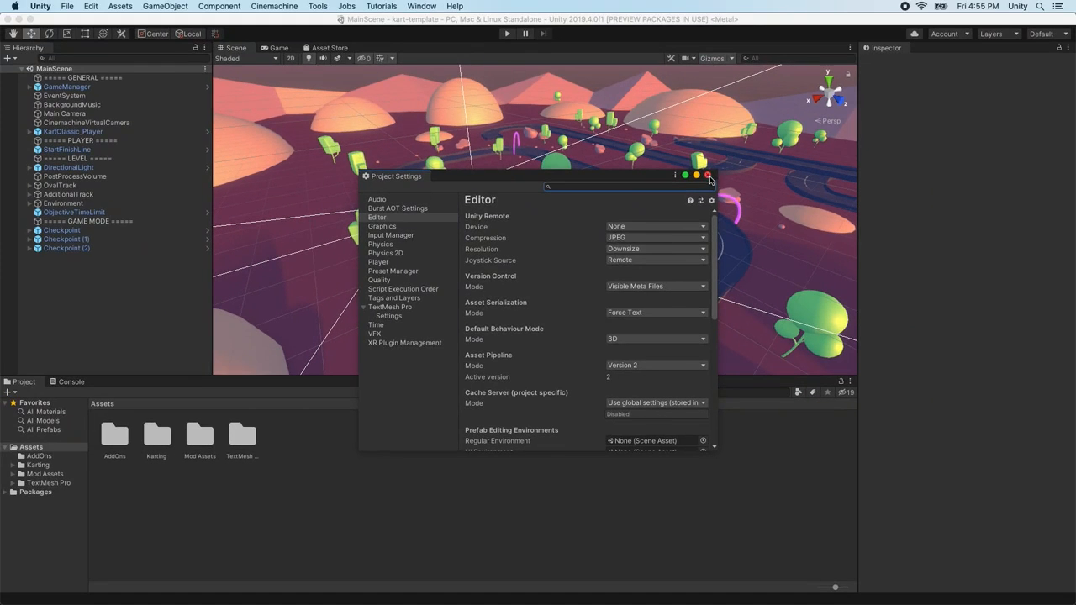
{"action": "left_click", "coordinate": [810, 98]}
Search the Asset Store for 'github for unity' and open the GitHub for Unity product page
{"action": "left_click", "coordinate": [337, 49]}
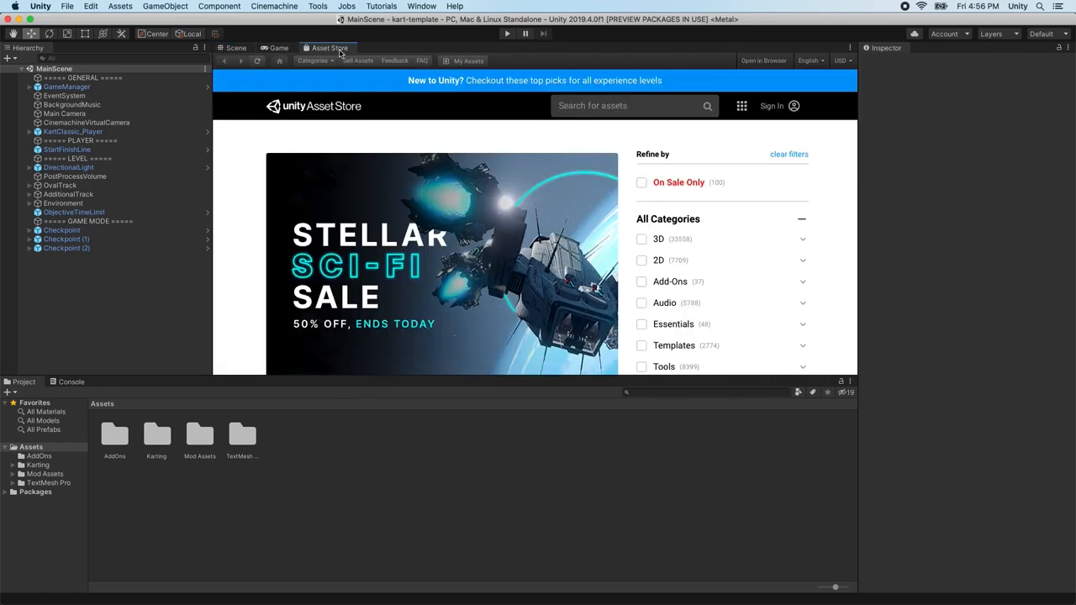
{"action": "left_click", "coordinate": [588, 108]}
{"action": "type", "text": "g"}
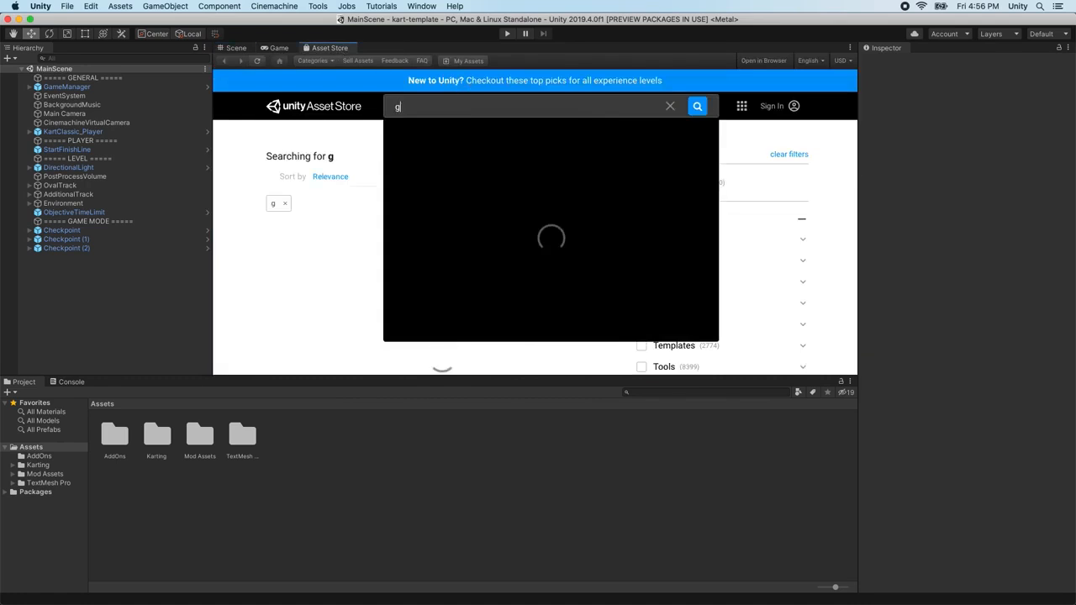
{"action": "type", "text": "ithub for unity"}
{"action": "key", "text": "Return"}
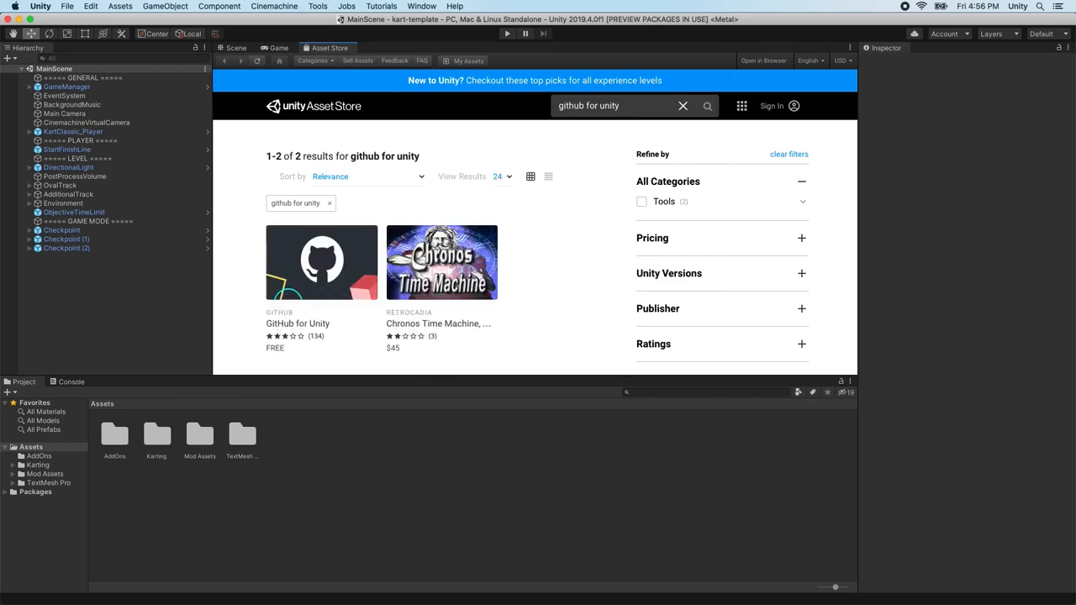
{"action": "left_click", "coordinate": [319, 328]}
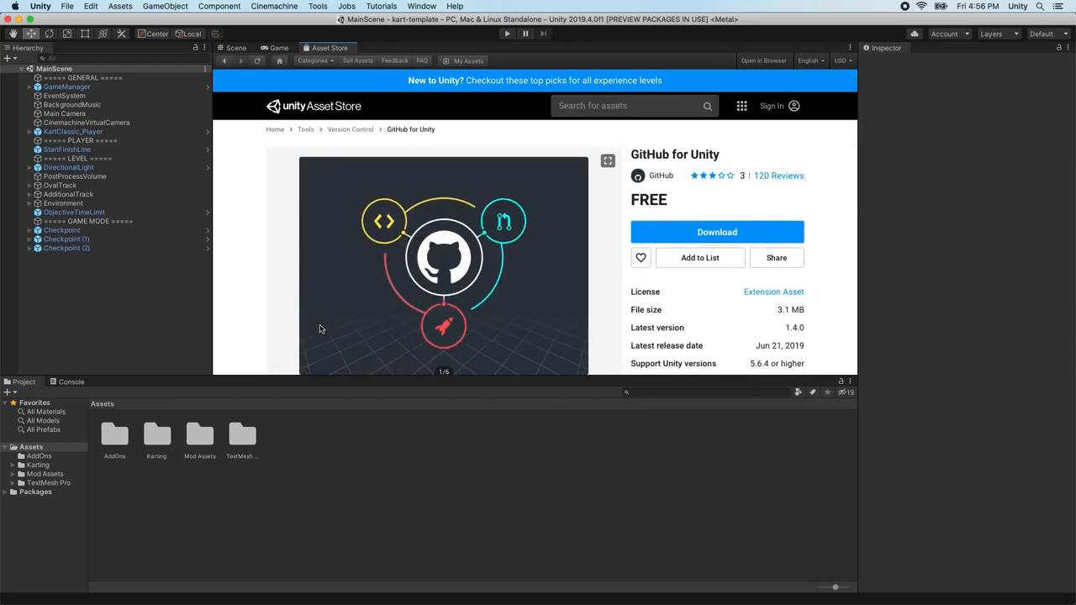
{"action": "scroll", "coordinate": [328, 343], "scroll_direction": "down", "scroll_amount": 1}
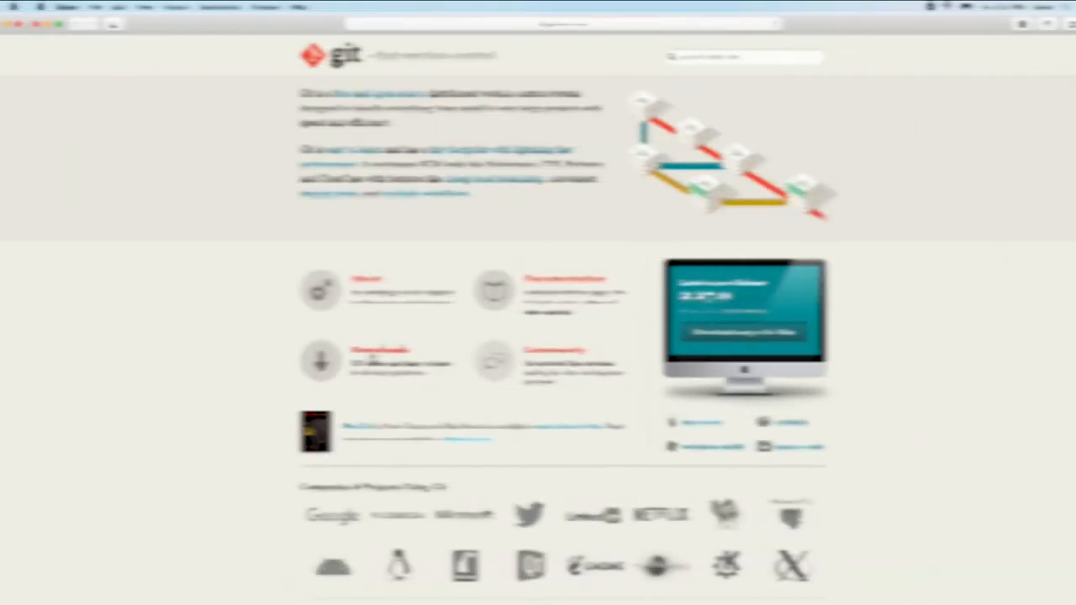
Download Git for Mac OS X from git-scm.com and the GitHub for Unity 1.4.0 package
{"action": "left_click", "coordinate": [347, 358]}
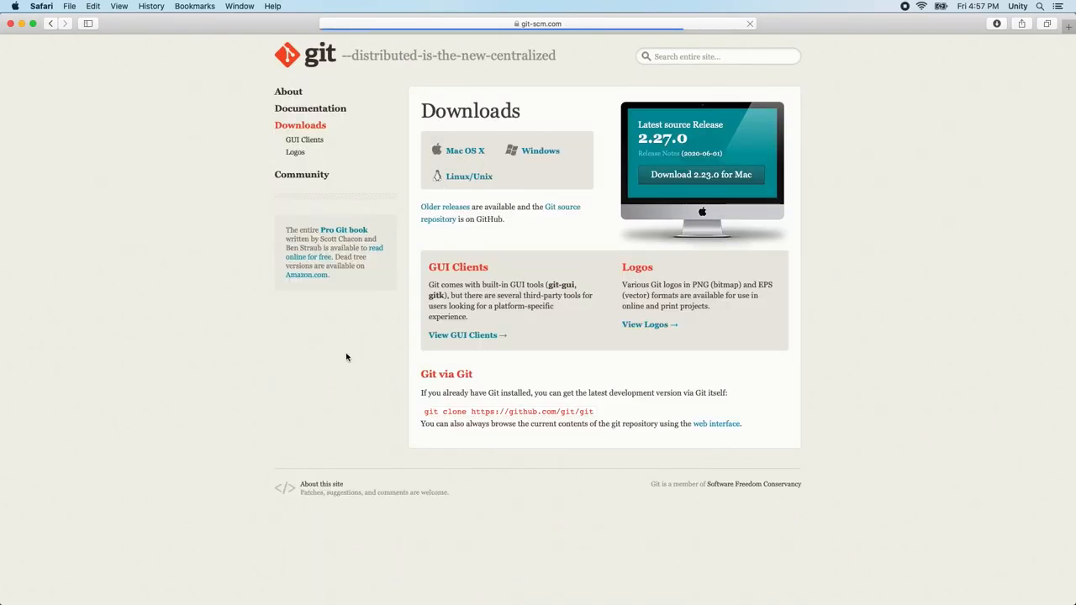
{"action": "left_click", "coordinate": [482, 154]}
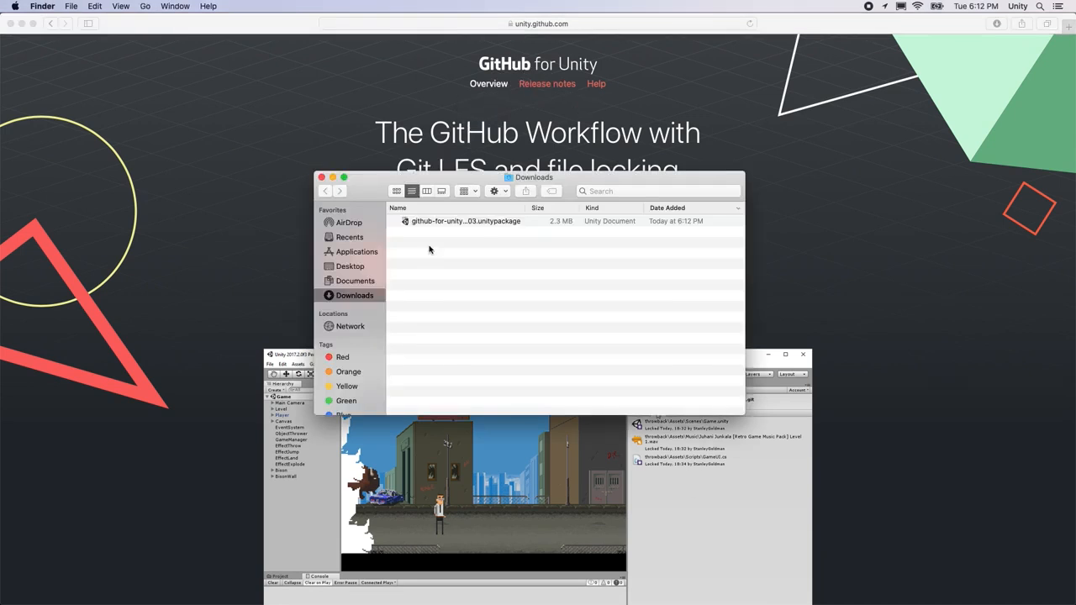
{"action": "double_click", "coordinate": [444, 224]}
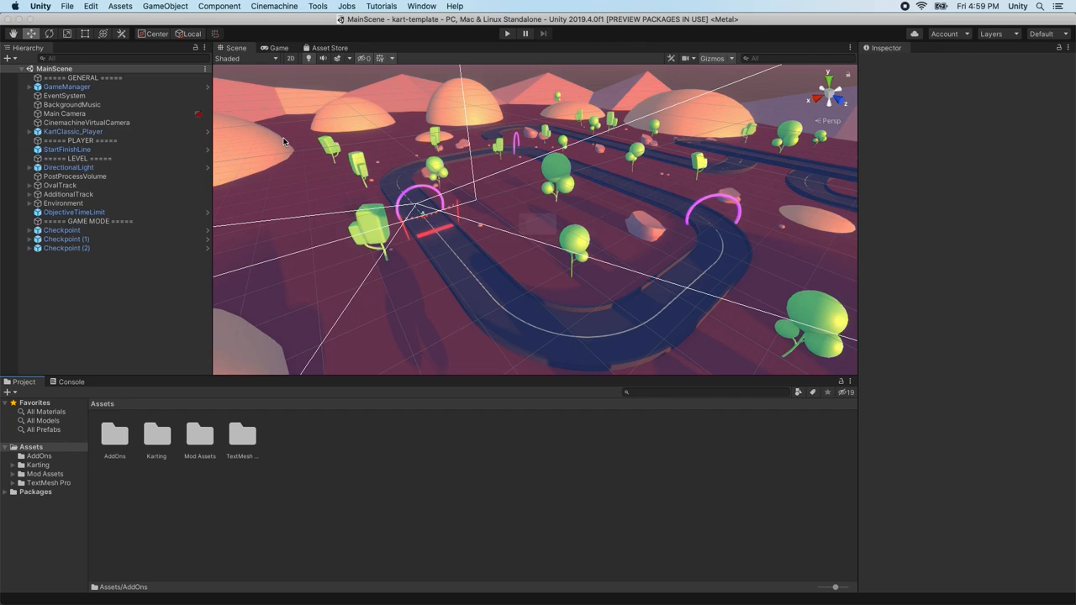
Import github-for-unity-1.4.0.6503.unitypackage from Downloads as a custom package
{"action": "left_click", "coordinate": [120, 6]}
{"action": "mouse_move", "coordinate": [182, 140]}
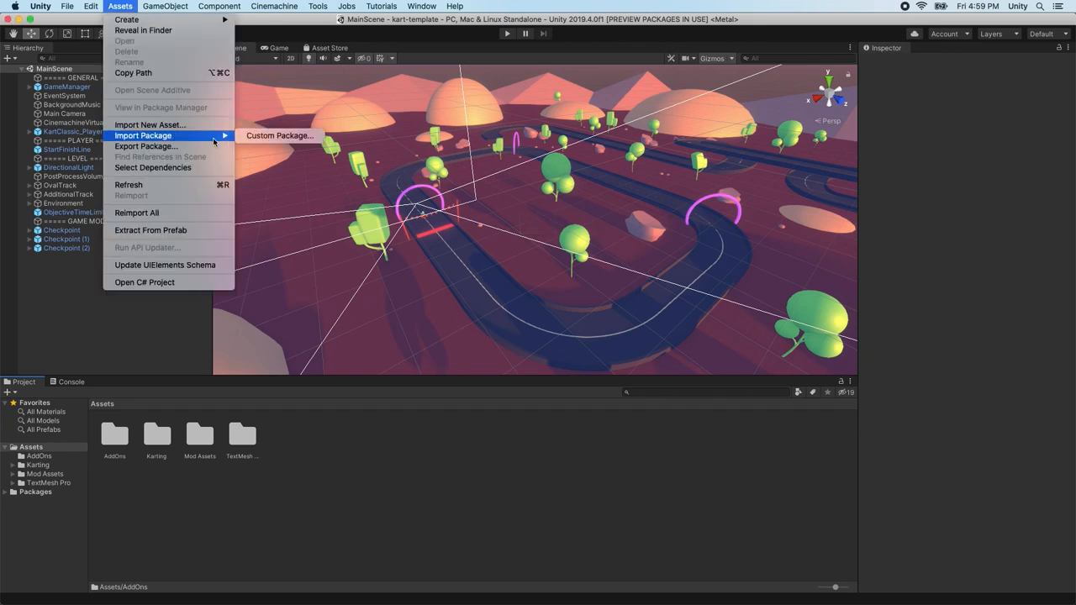
{"action": "left_click", "coordinate": [283, 141]}
{"action": "left_click", "coordinate": [354, 201]}
{"action": "left_click", "coordinate": [437, 128]}
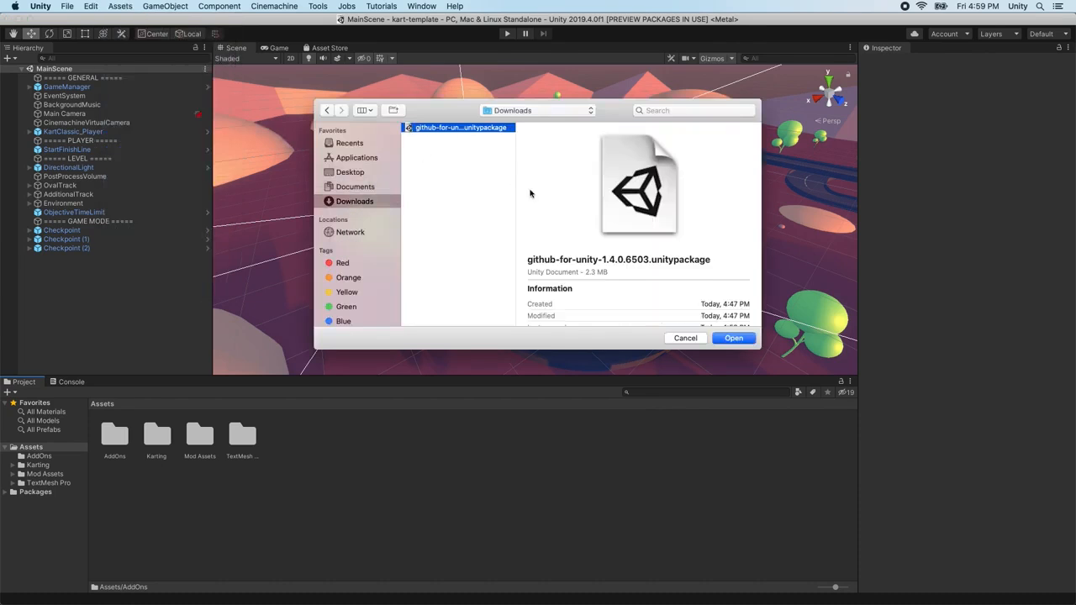
{"action": "left_click", "coordinate": [734, 341]}
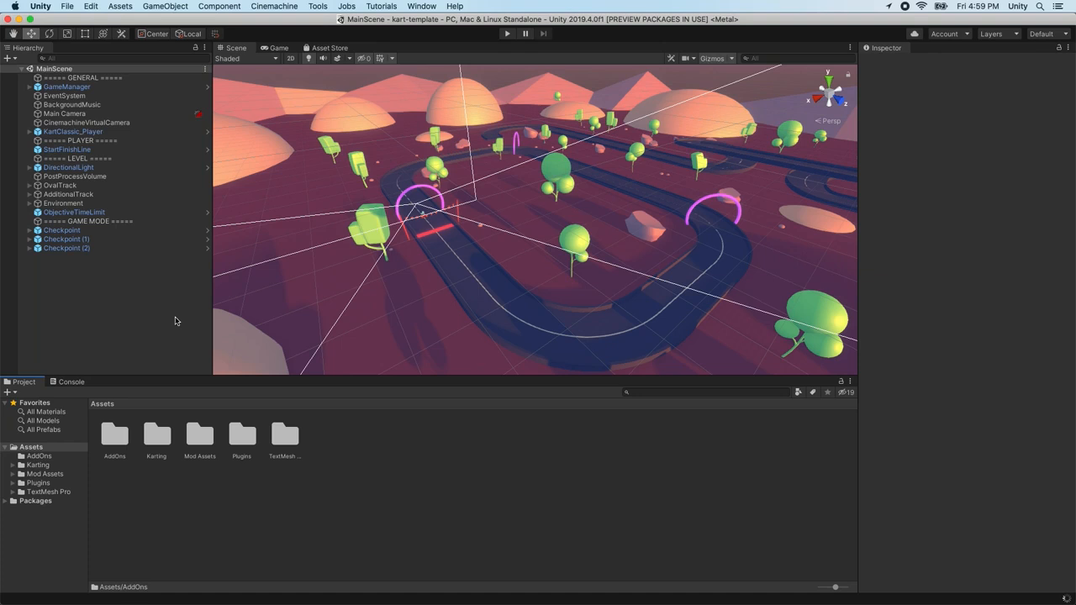
Check Security & Privacy in System Preferences, then return to Unity
{"action": "left_click", "coordinate": [15, 5]}
{"action": "left_click", "coordinate": [42, 36]}
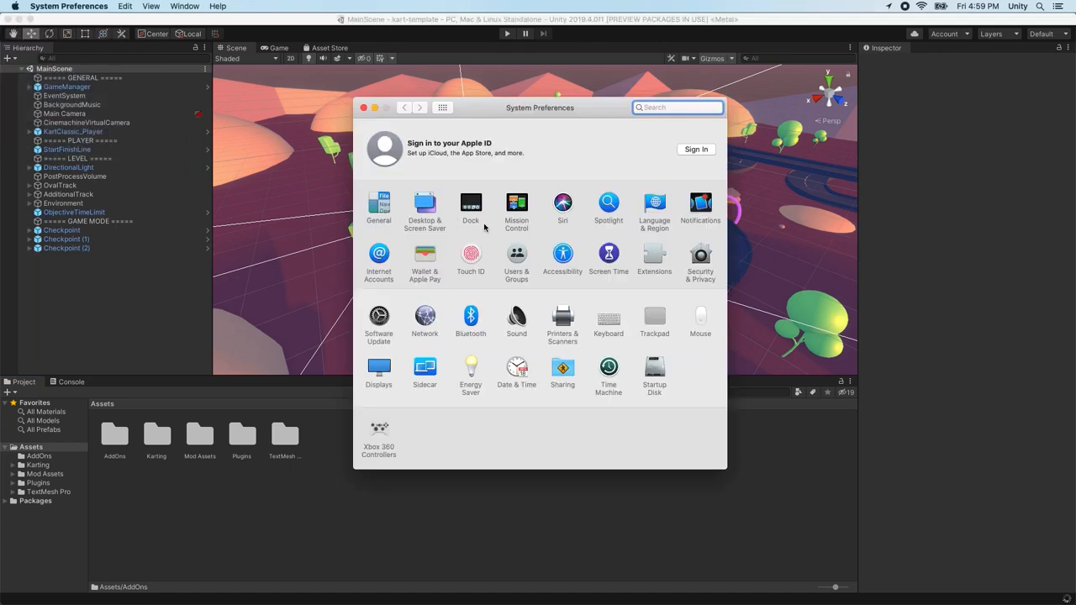
{"action": "left_click", "coordinate": [694, 258]}
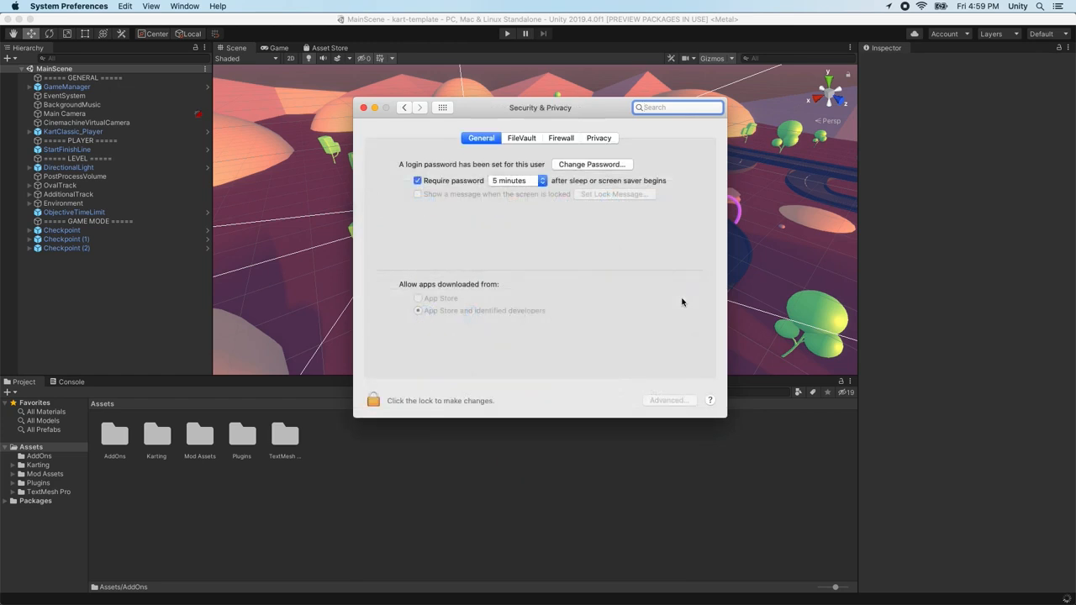
{"action": "left_click", "coordinate": [363, 108]}
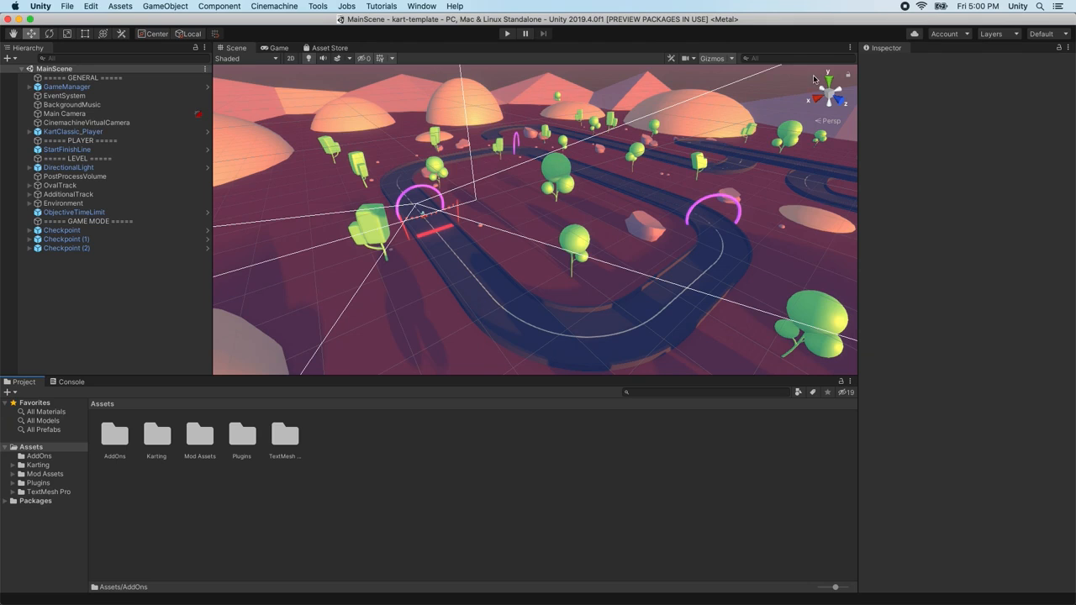
Bring up the GitHub window showing Git configuration, the kart-template origin remote and Git paths
{"action": "left_click", "coordinate": [422, 6]}
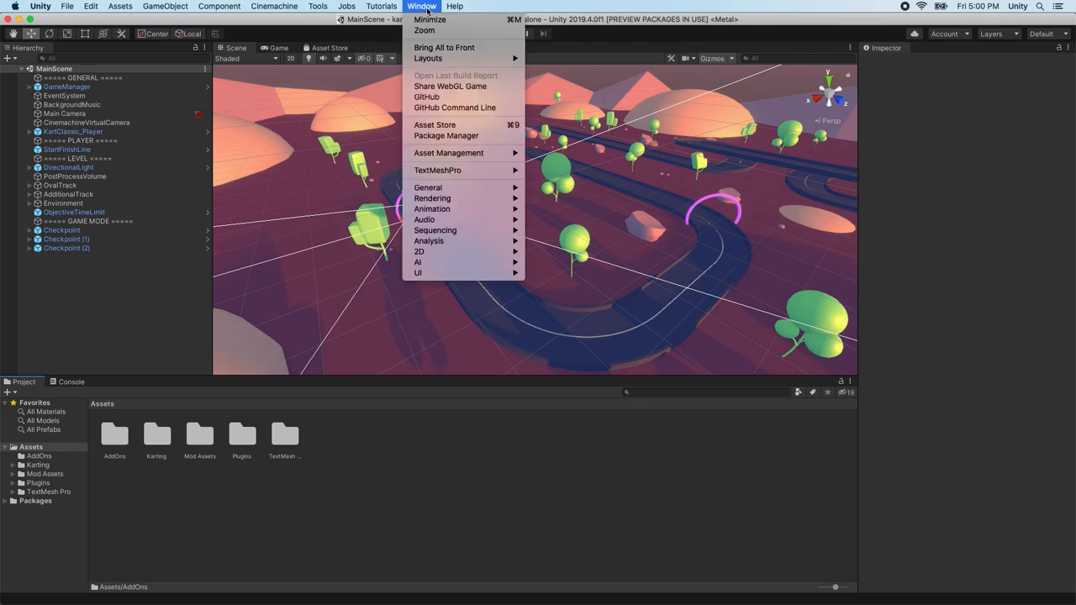
{"action": "left_click", "coordinate": [445, 99]}
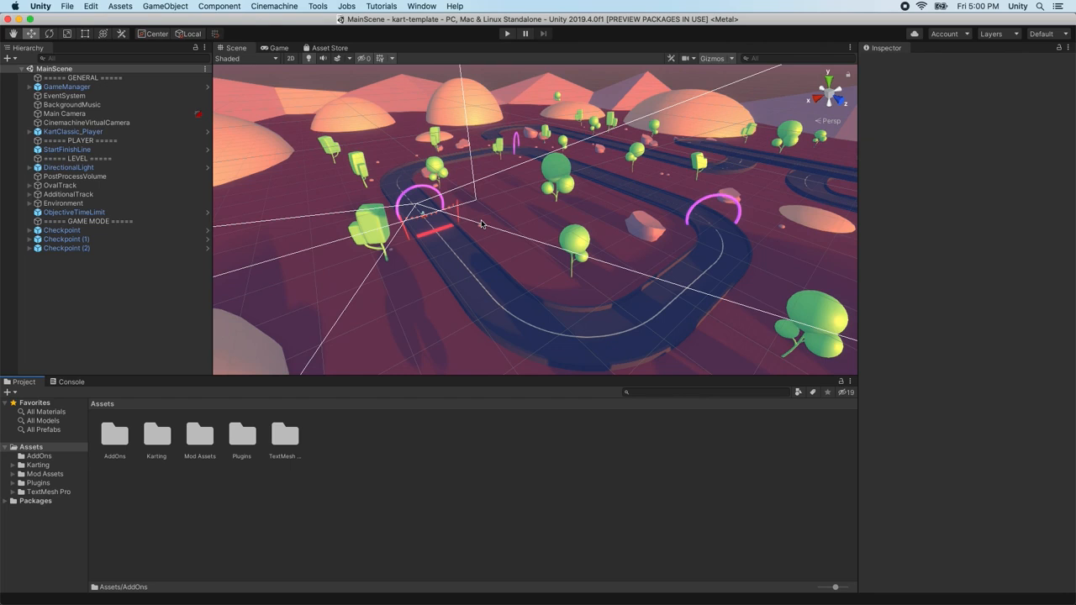
{"action": "left_click", "coordinate": [423, 6]}
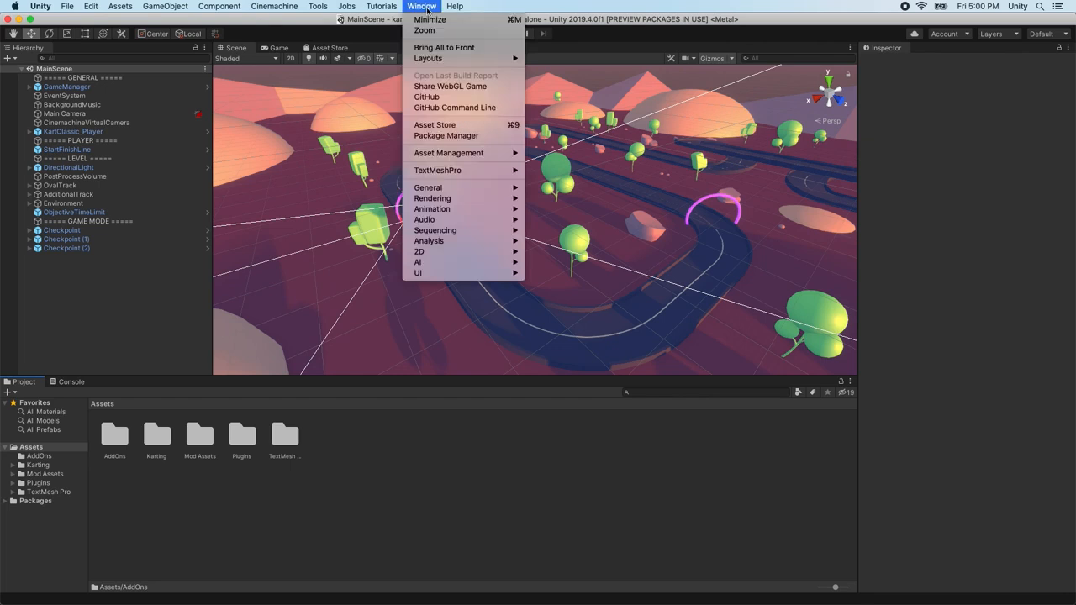
{"action": "left_click", "coordinate": [445, 99]}
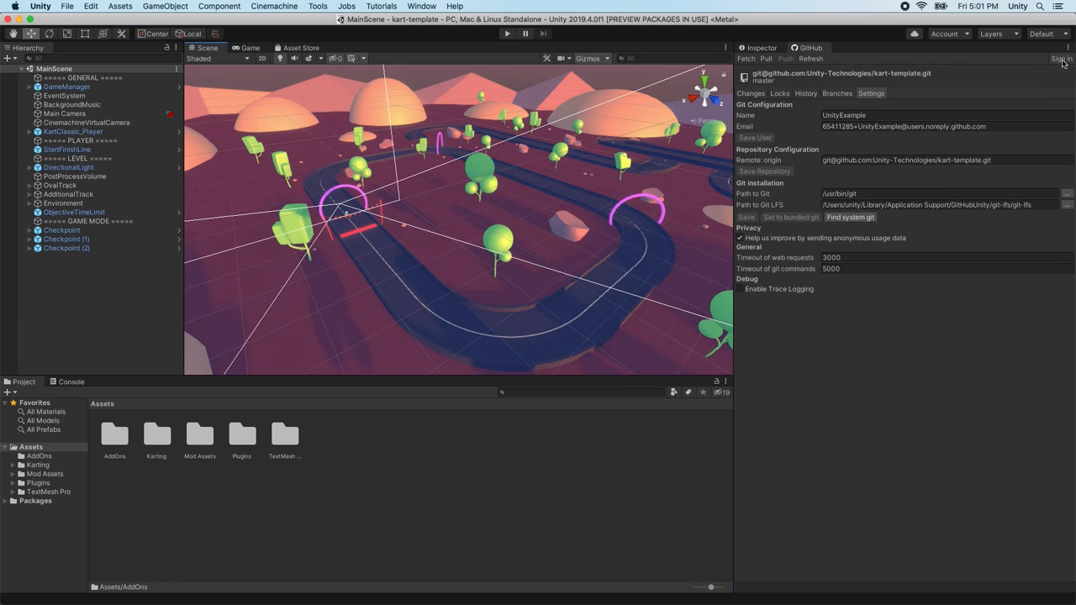
Sign in to GitHub from the GitHub panel with the account username and password
{"action": "left_click", "coordinate": [1060, 59]}
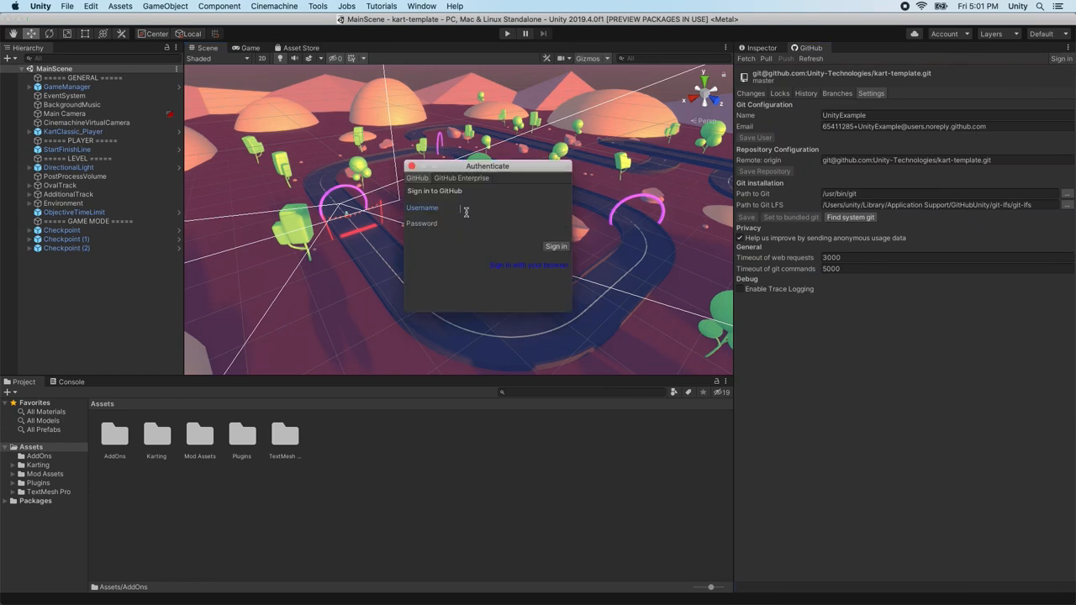
{"action": "type", "text": "UnityExamp***************"}
{"action": "left_click", "coordinate": [558, 248]}
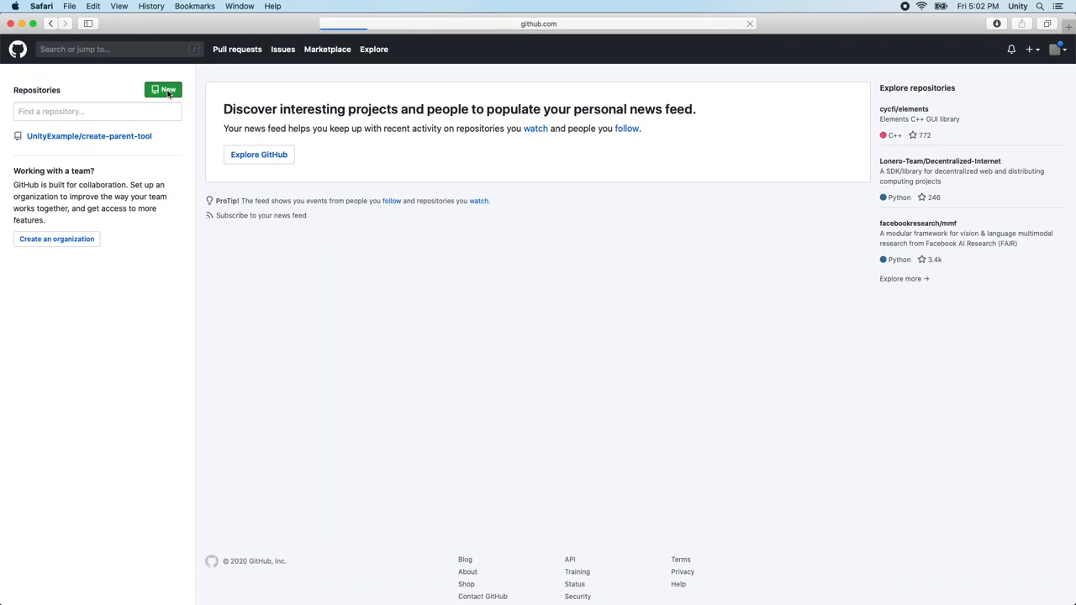
Create a new GitHub repository named 'MyKartGameRepo'
{"action": "left_click", "coordinate": [479, 184]}
{"action": "type", "text": "MyKartGameRepo"}
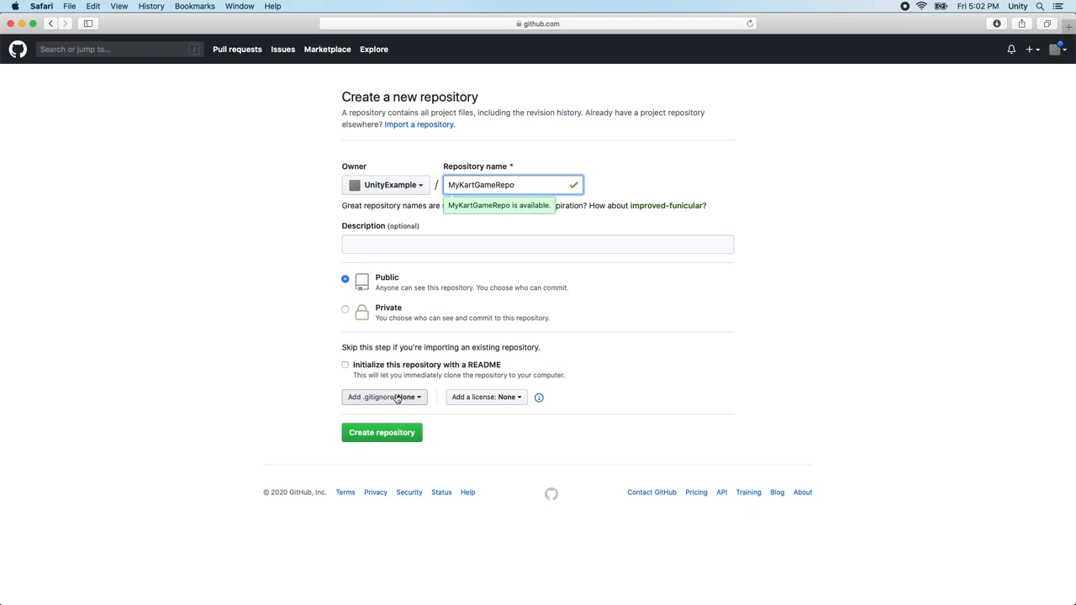
{"action": "left_click", "coordinate": [408, 433]}
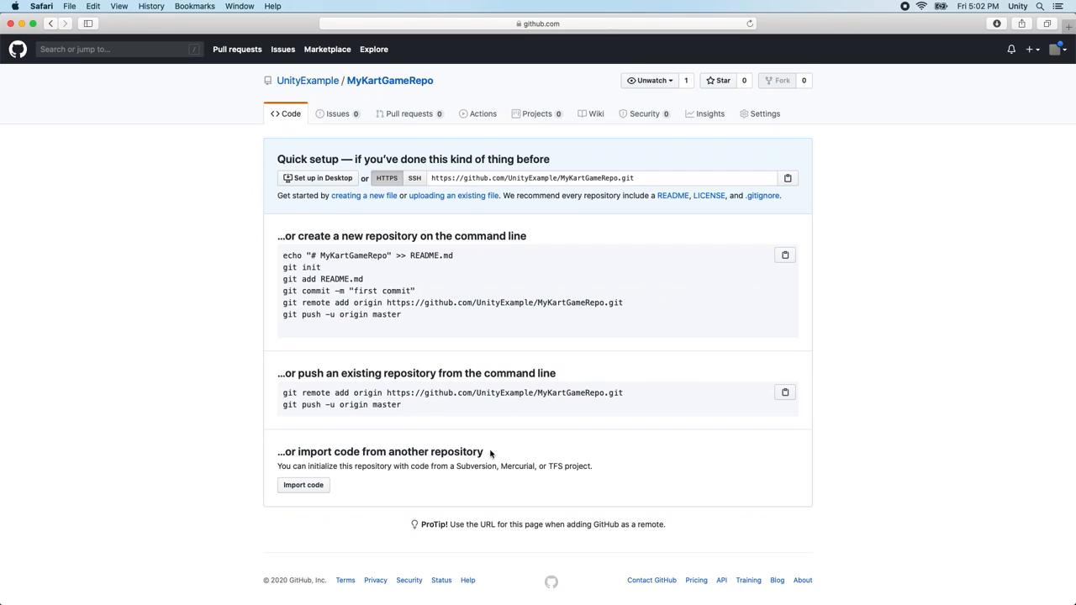
Copy the repository's HTTPS clone address from Quick setup
{"action": "left_click", "coordinate": [446, 181]}
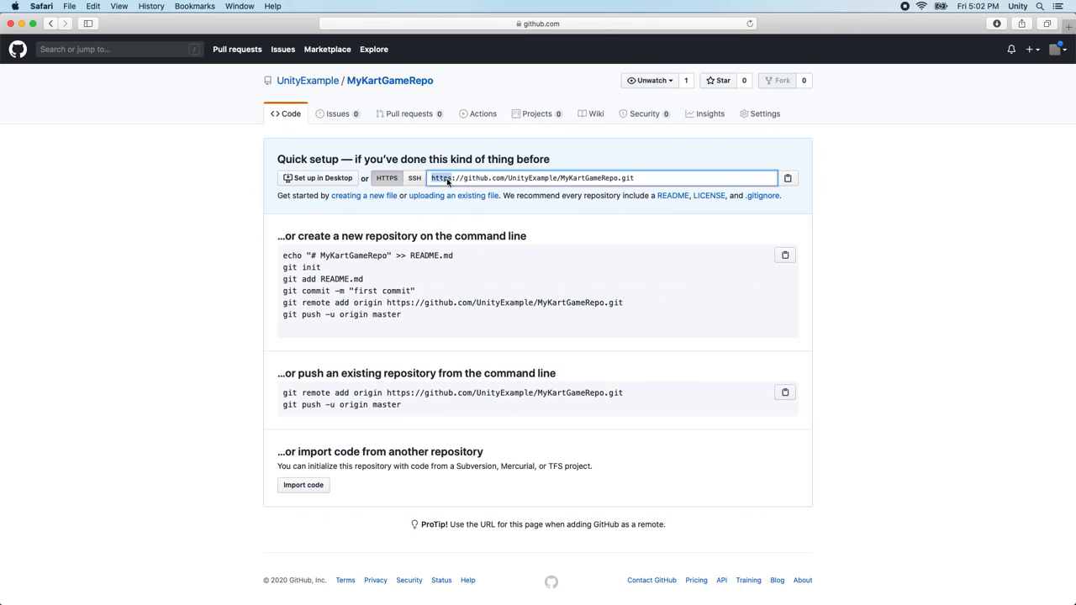
{"action": "right_click", "coordinate": [446, 181]}
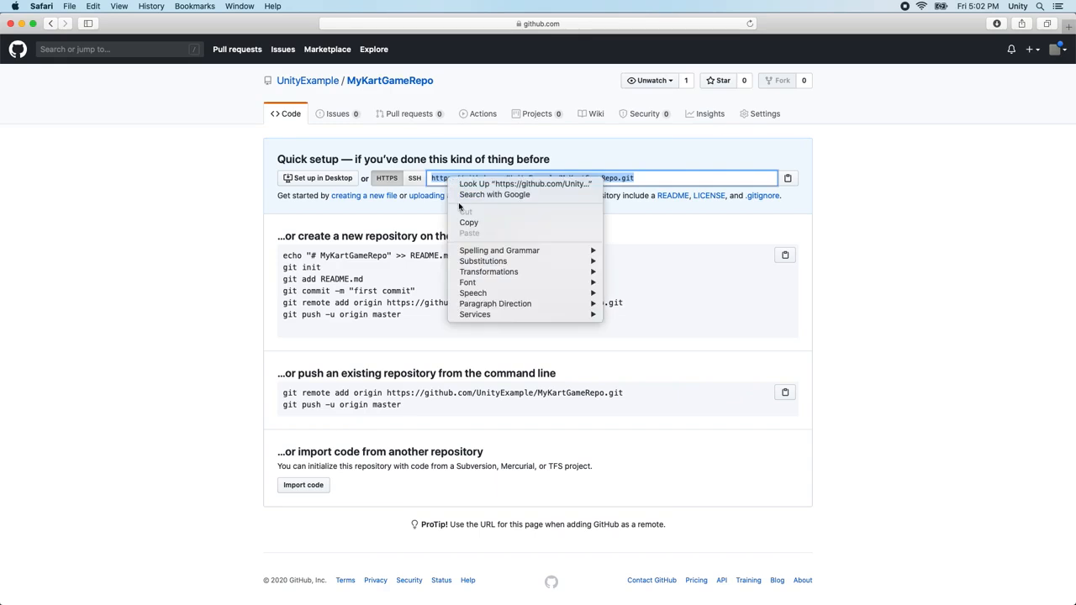
{"action": "left_click", "coordinate": [470, 223]}
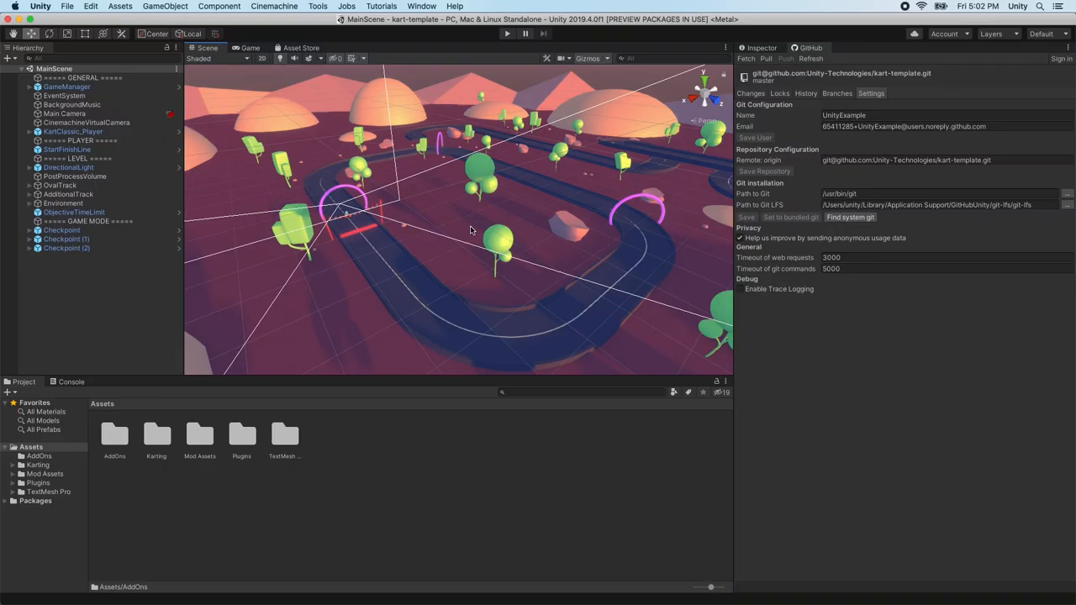
Replace the origin remote with the MyKartGameRepo HTTPS address, save it, and start a push
{"action": "left_click", "coordinate": [847, 161]}
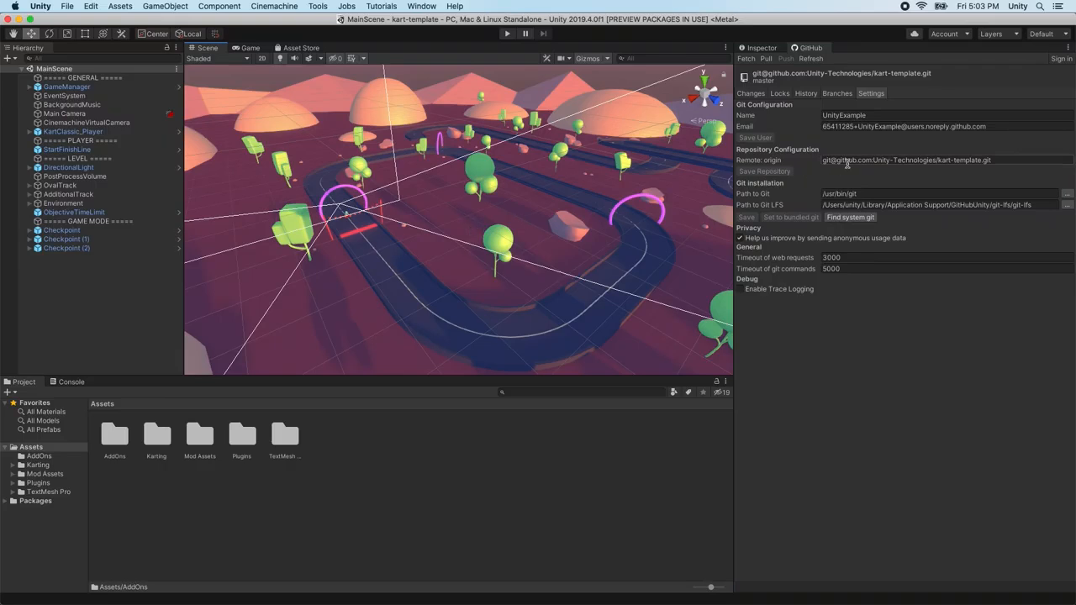
{"action": "key", "text": "super+v"}
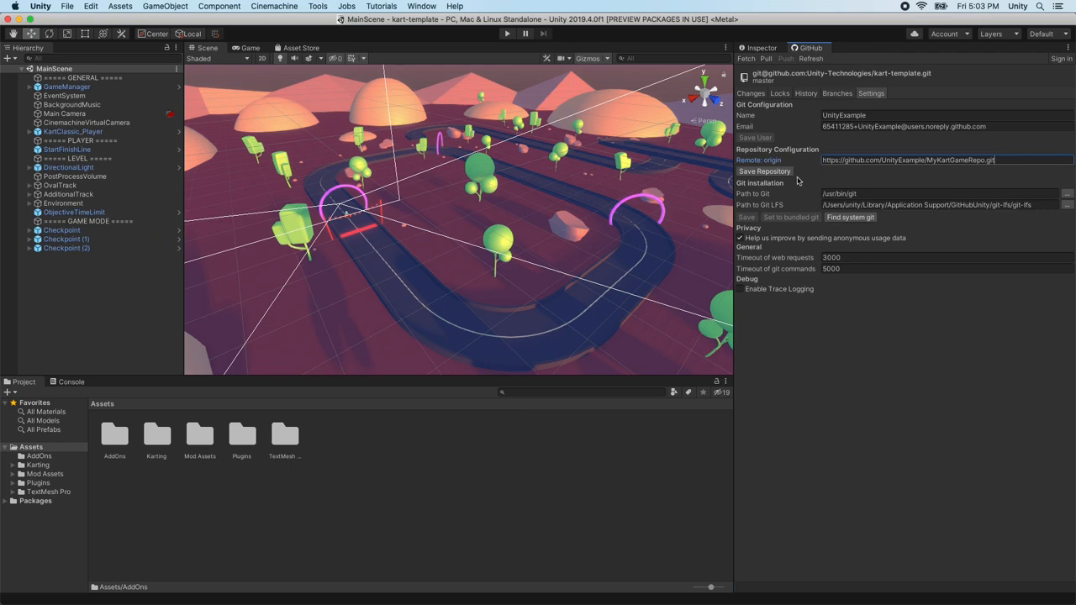
{"action": "left_click", "coordinate": [778, 172]}
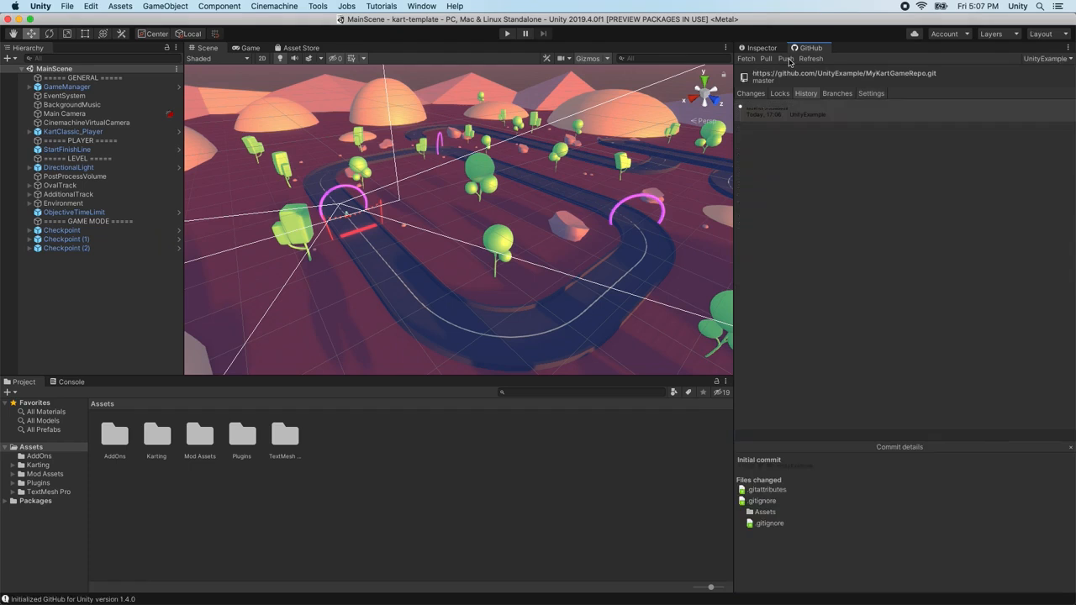
{"action": "left_click", "coordinate": [785, 60]}
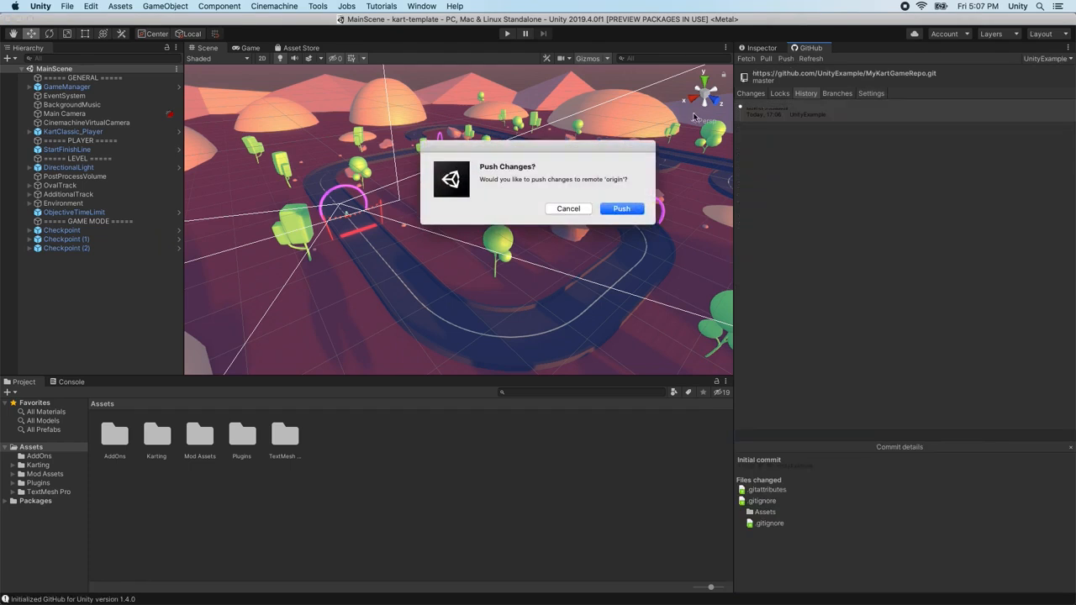
Confirm pushing master to origin and acknowledge the Branch pushed message
{"action": "left_click", "coordinate": [623, 211]}
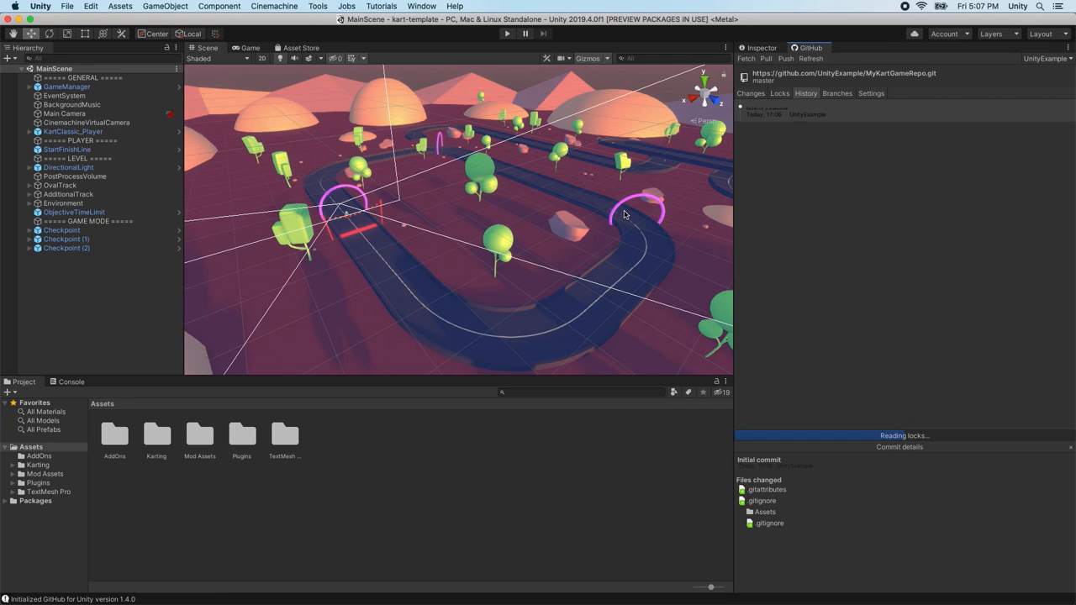
{"action": "left_click", "coordinate": [623, 210]}
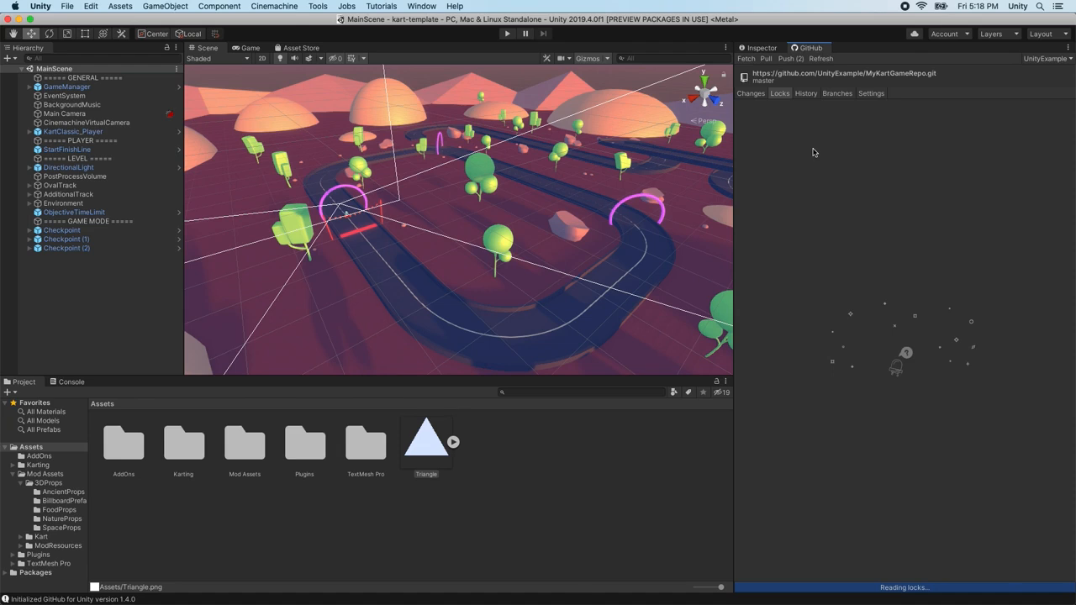
Request a lock on the Triangle asset and inspect the Assets/Triangle.png entry in Locks
{"action": "right_click", "coordinate": [420, 443]}
{"action": "left_click", "coordinate": [478, 569]}
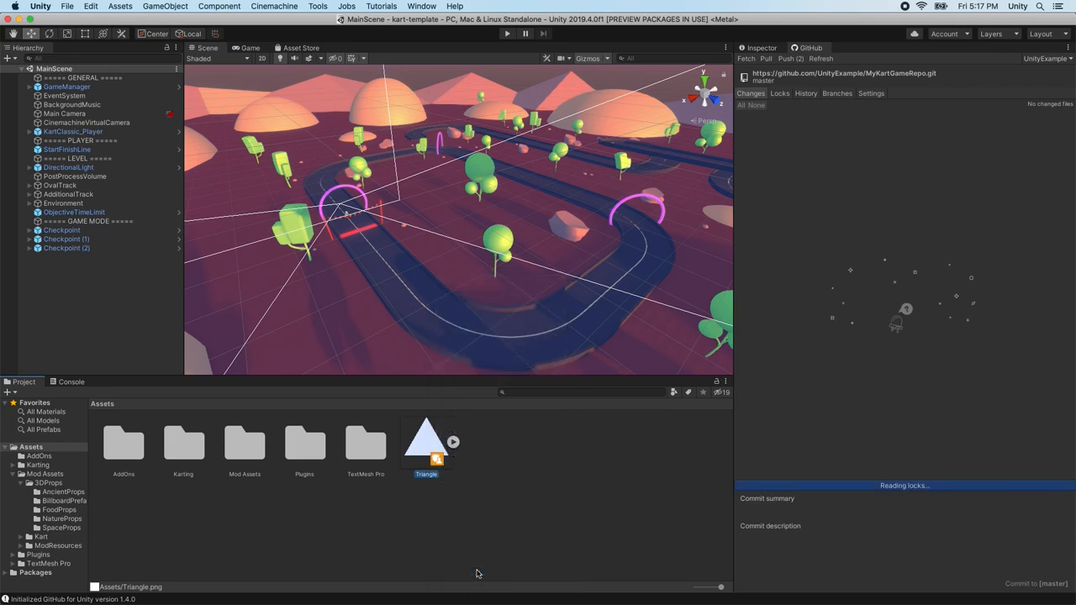
{"action": "left_click", "coordinate": [786, 94]}
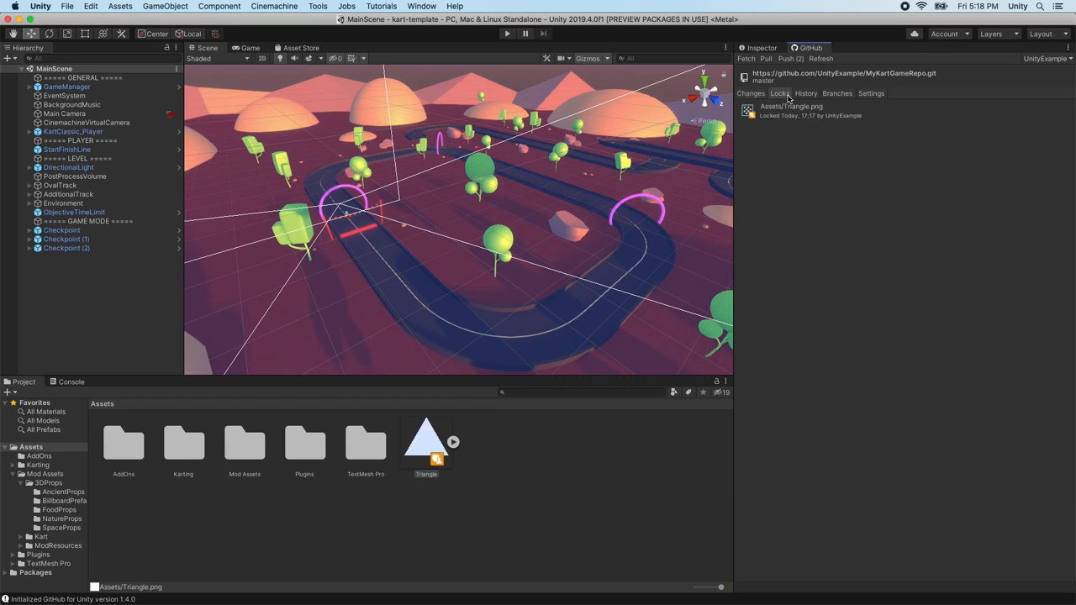
{"action": "left_click", "coordinate": [795, 115]}
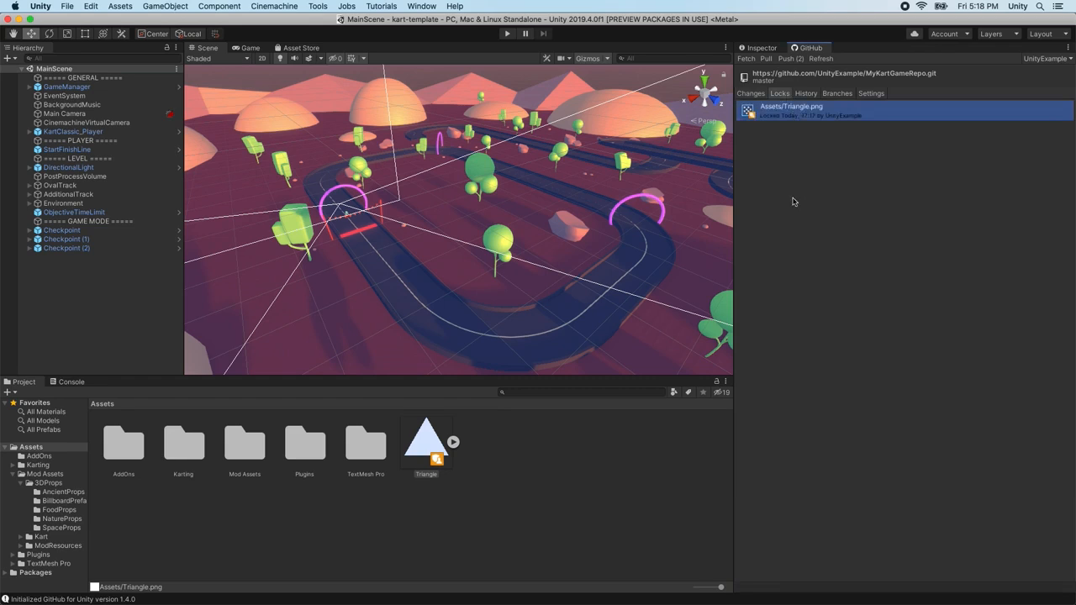
{"action": "right_click", "coordinate": [798, 113]}
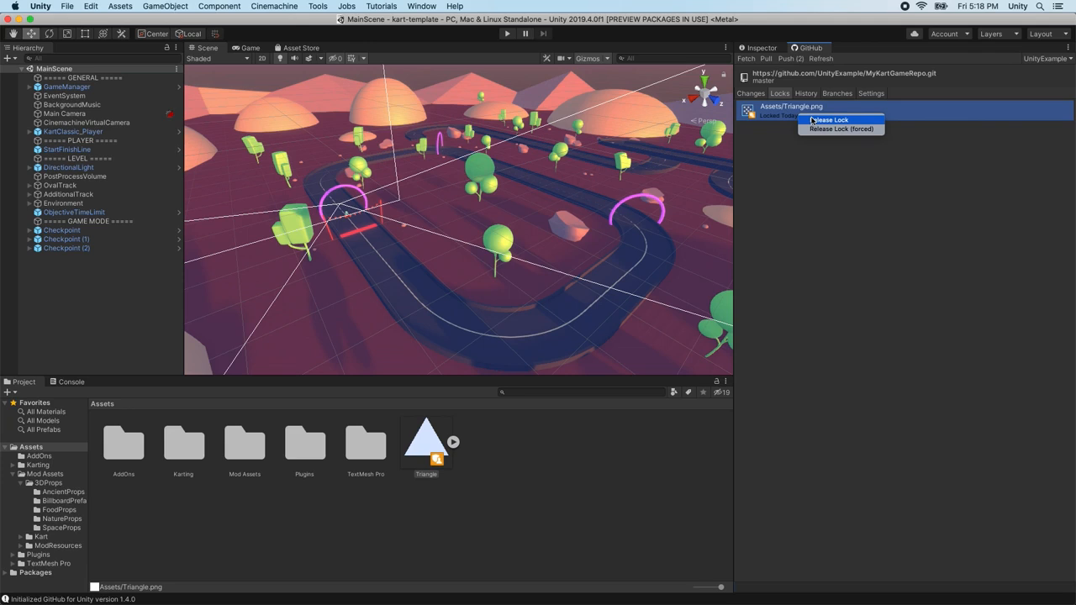
Choose Release Lock on the Assets/Triangle.png lock entry
{"action": "left_click", "coordinate": [828, 120]}
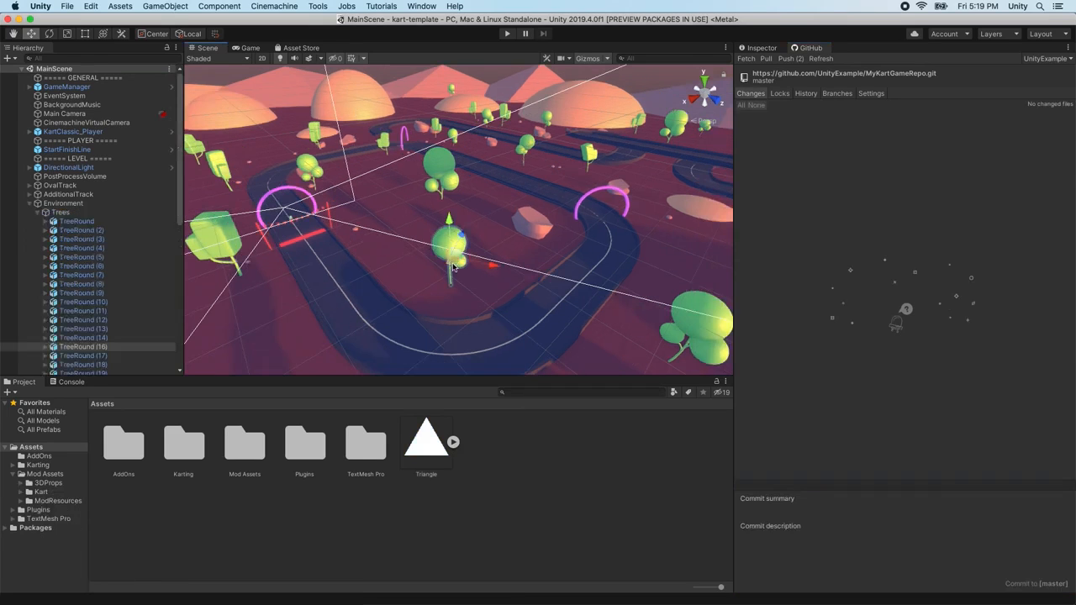
Move and duplicate a round tree, save the scene, and delete the Triangle asset
{"action": "left_click", "coordinate": [433, 261]}
{"action": "left_click_drag", "start_coordinate": [434, 262], "coordinate": [391, 233]}
{"action": "key", "text": "super+d"}
{"action": "key", "text": "f"}
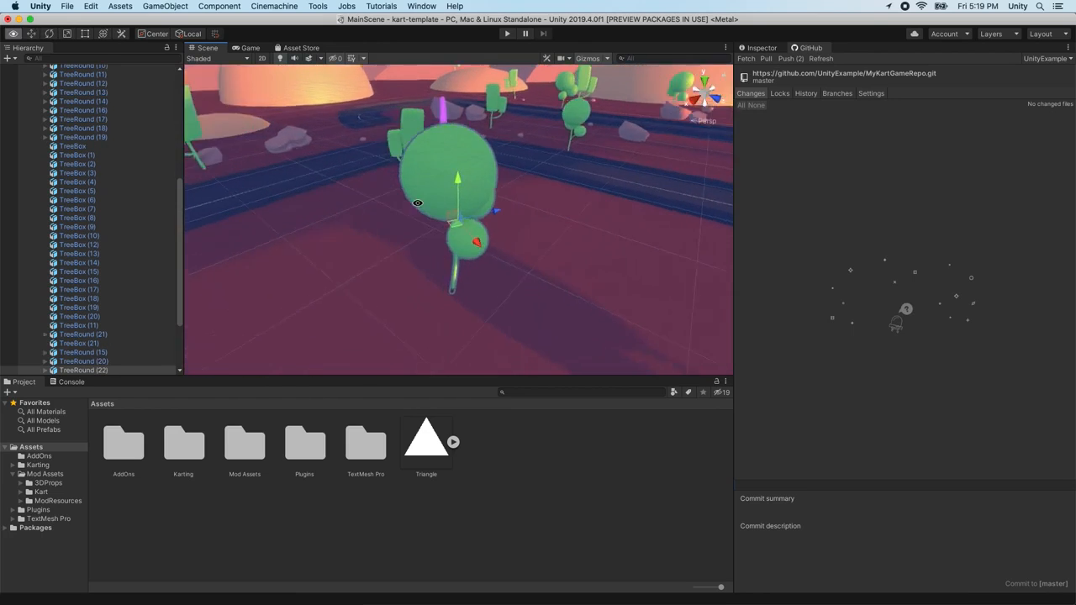
{"action": "scroll", "coordinate": [611, 216], "scroll_direction": "down", "scroll_amount": 5}
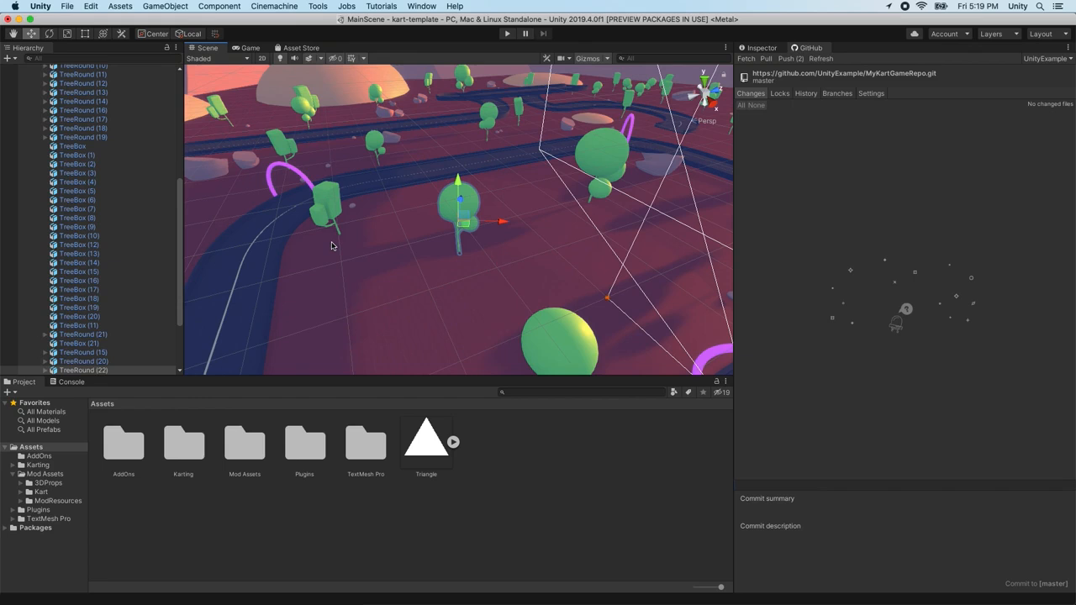
{"action": "right_click_drag", "start_coordinate": [370, 260], "coordinate": [428, 256]}
{"action": "key", "text": "super+s"}
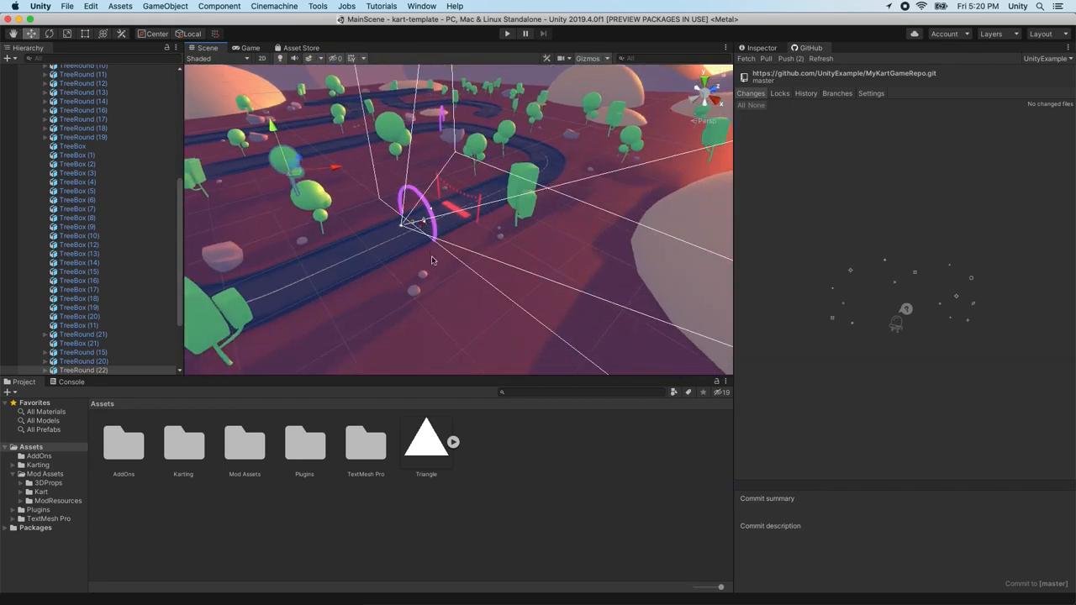
{"action": "left_click", "coordinate": [429, 454]}
{"action": "key", "text": "super+BackSpace"}
Duplicate a straight track piece twice, select ModularTrackStraight (17), and tick all changed files
{"action": "right_click_drag", "start_coordinate": [430, 267], "coordinate": [415, 246]}
{"action": "left_click", "coordinate": [500, 258]}
{"action": "right_click_drag", "start_coordinate": [500, 258], "coordinate": [506, 253]}
{"action": "key", "text": "super+d"}
{"action": "left_click_drag", "start_coordinate": [517, 247], "coordinate": [635, 312]}
{"action": "right_click_drag", "start_coordinate": [580, 301], "coordinate": [522, 296]}
{"action": "key", "text": "super+d"}
{"action": "left_click_drag", "start_coordinate": [520, 294], "coordinate": [580, 277]}
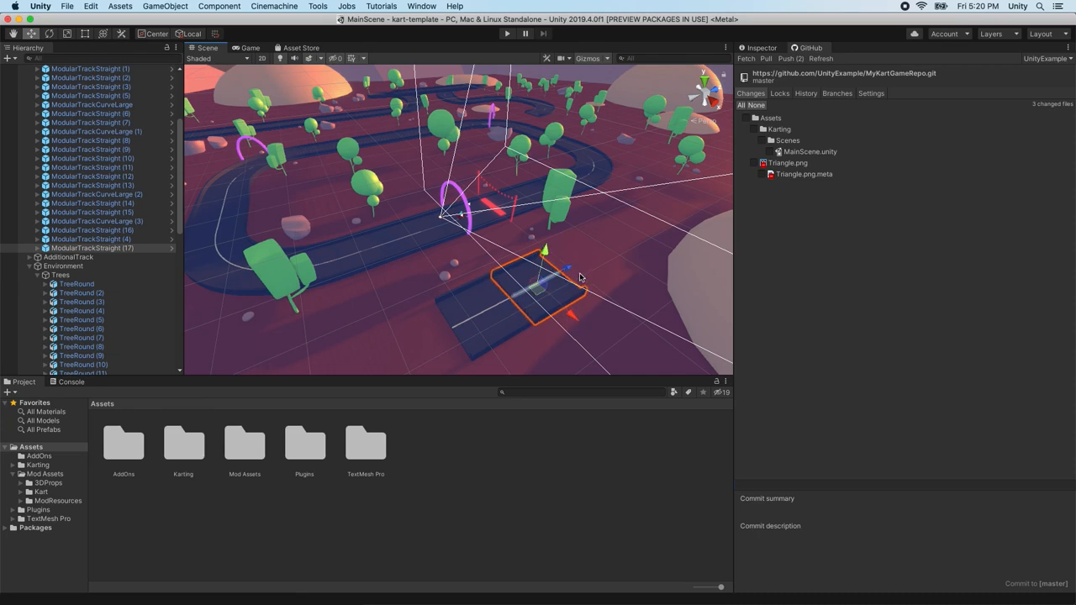
{"action": "left_click", "coordinate": [580, 278]}
{"action": "left_click", "coordinate": [87, 250]}
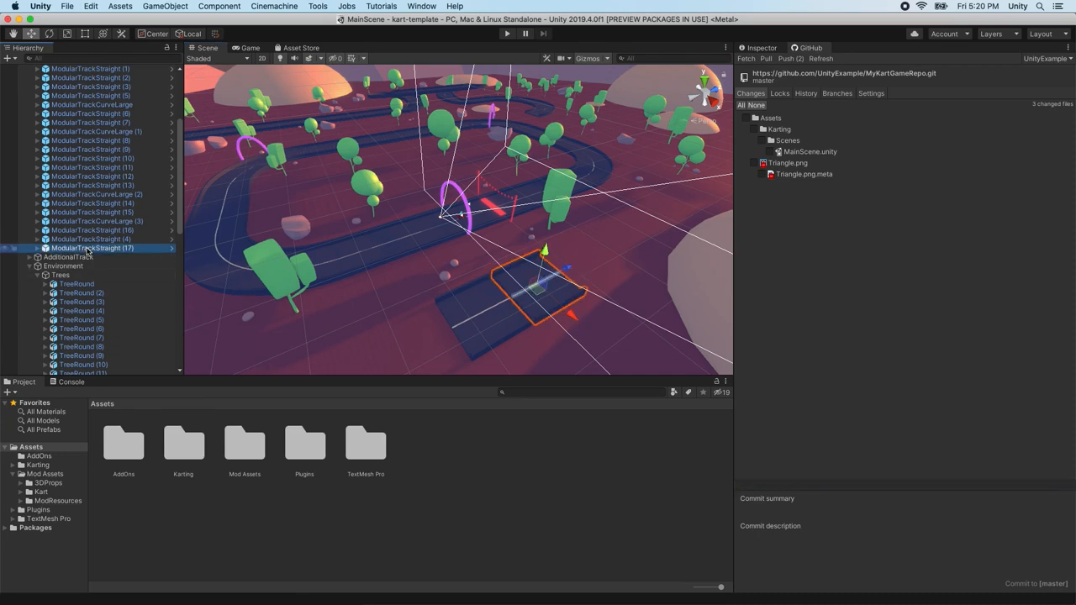
{"action": "left_click", "coordinate": [741, 106]}
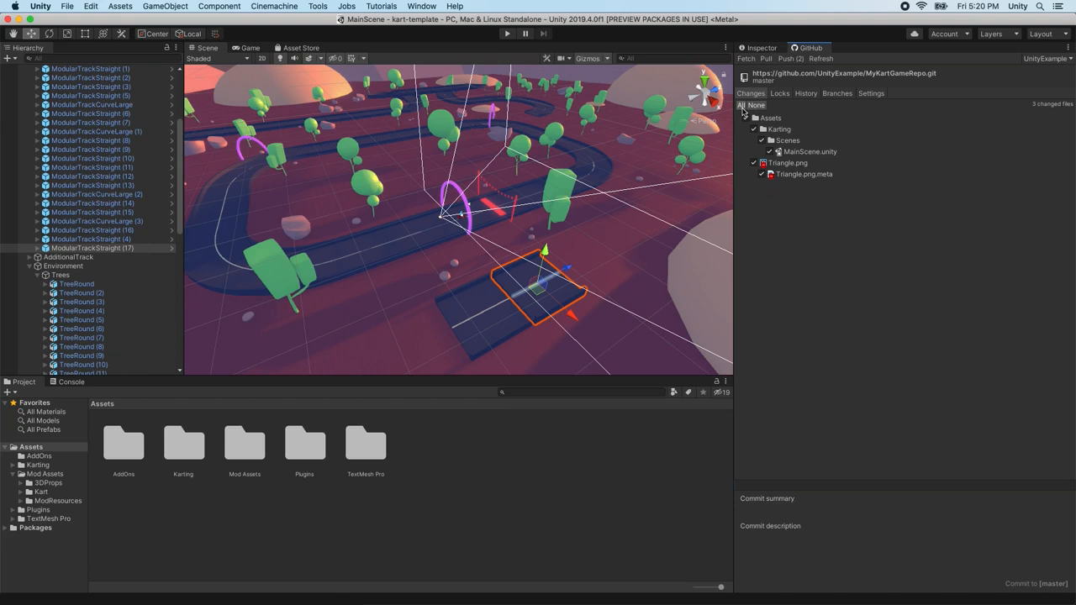
Commit to master with summary 'Changed MainScene' and description 'Added trees, and deleted a sprite'
{"action": "left_click", "coordinate": [761, 511]}
{"action": "type", "text": "Changed MainScene"}
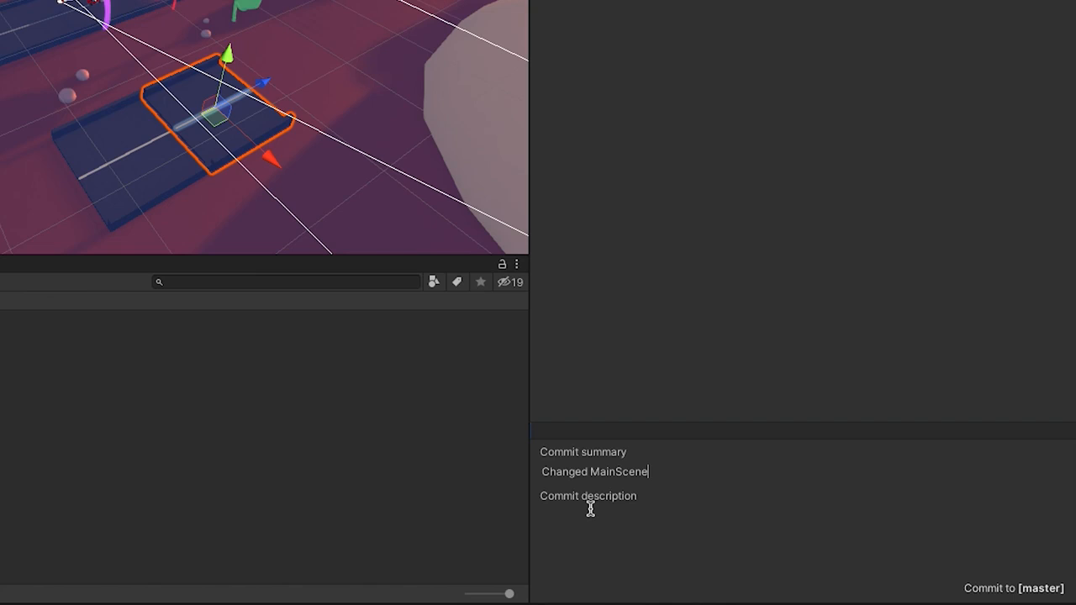
{"action": "left_click", "coordinate": [590, 509]}
{"action": "type", "text": "Added trees, and deleted a sprite"}
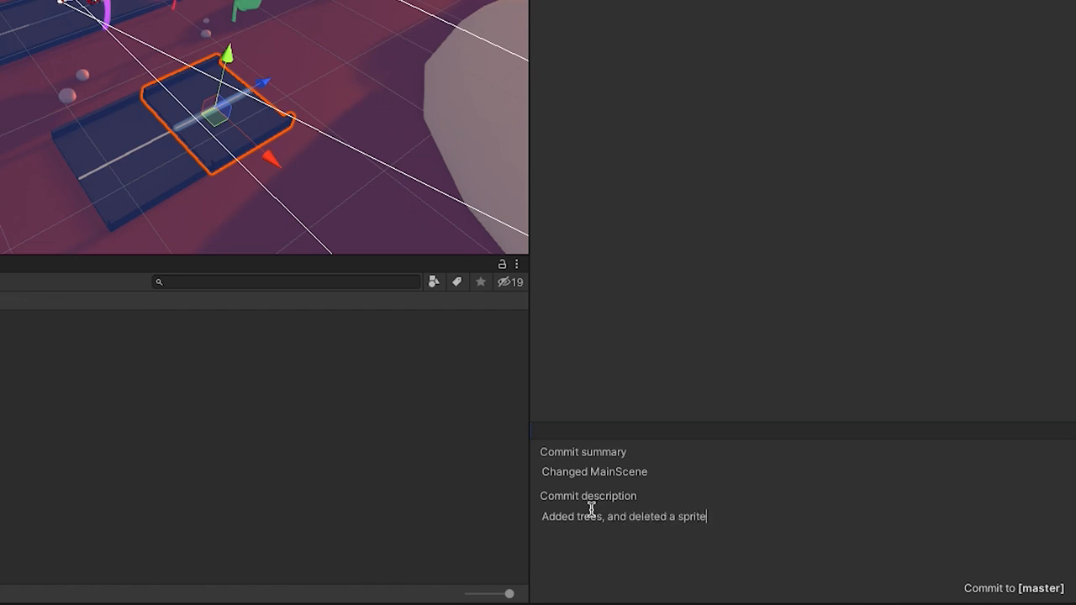
{"action": "left_click", "coordinate": [991, 588]}
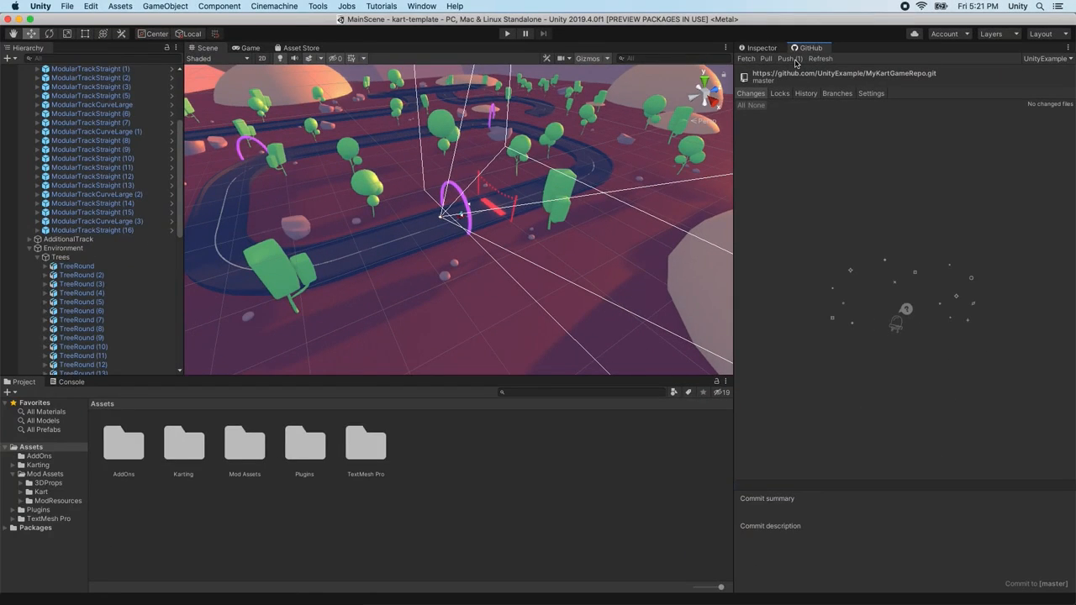
Push the Changed MainScene commit to origin and dismiss the pushed message
{"action": "left_click", "coordinate": [795, 58]}
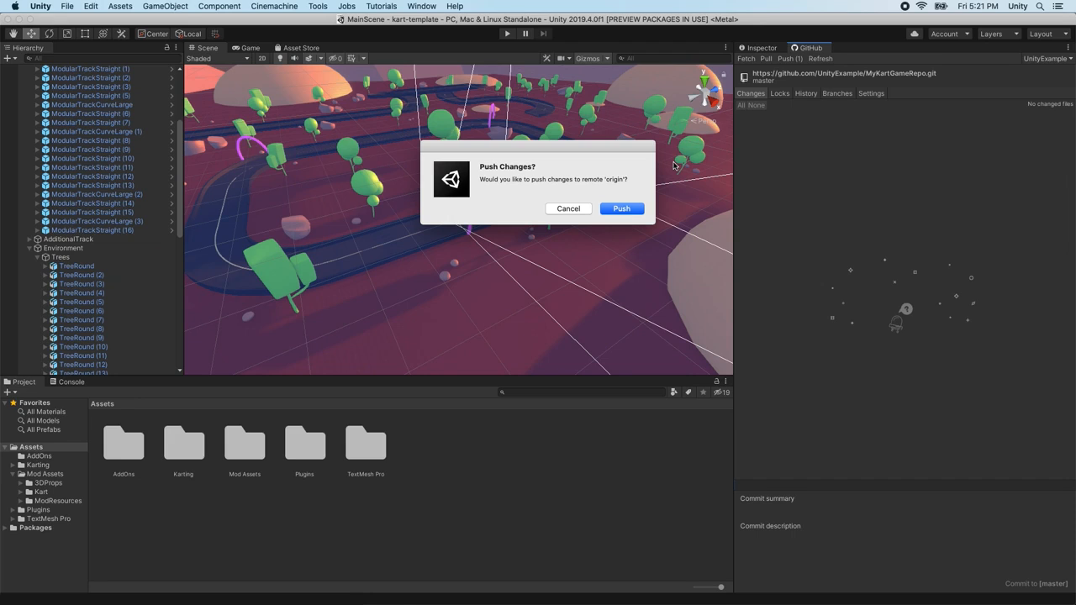
{"action": "left_click", "coordinate": [629, 213]}
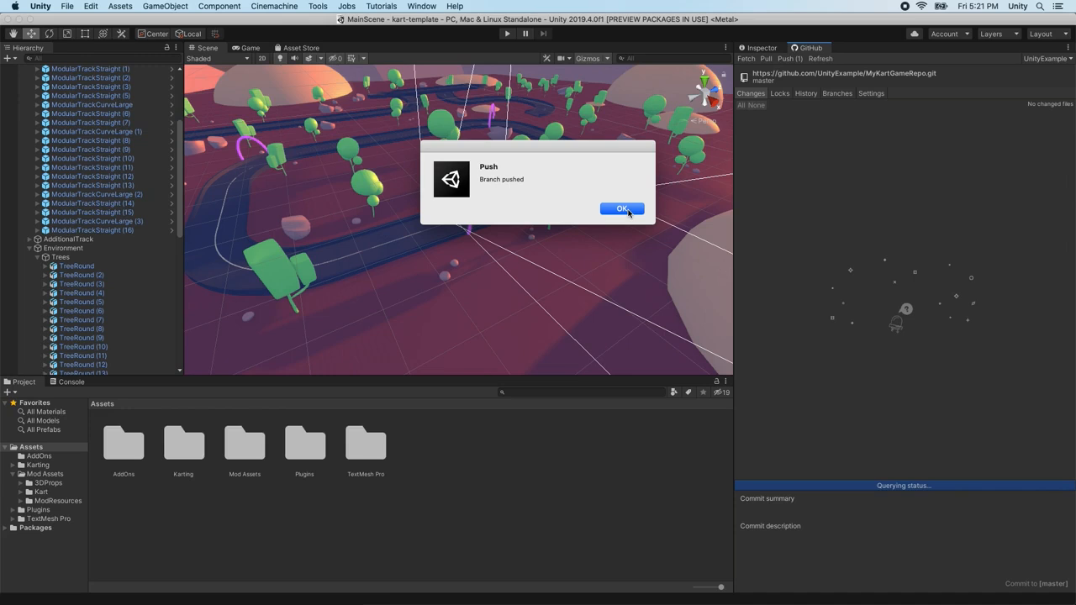
{"action": "left_click", "coordinate": [622, 210]}
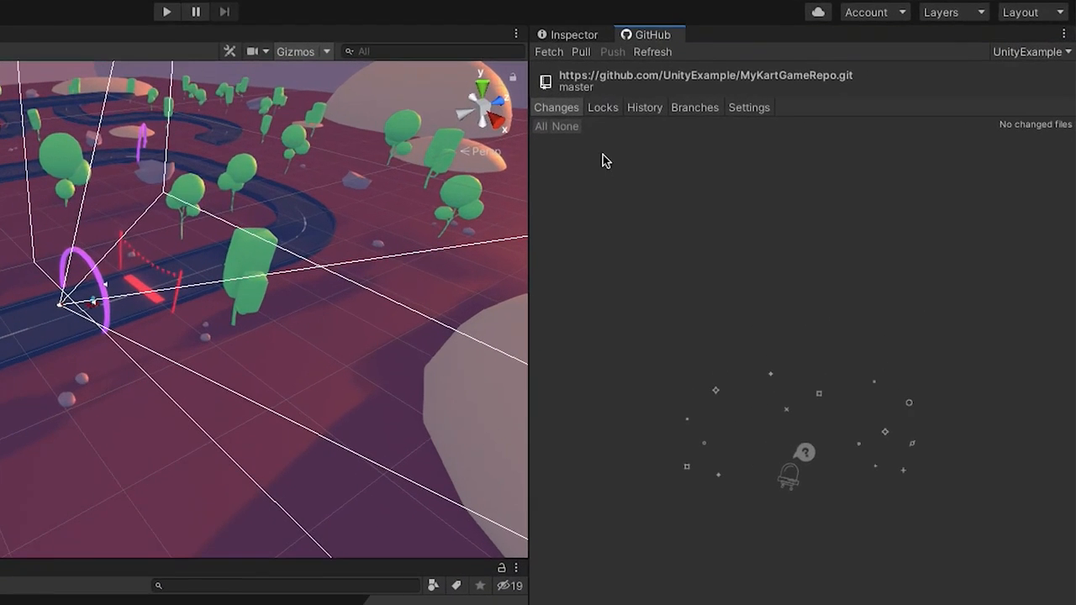
Revert the Updated MainScene commit from History, confirm, and reload the scene
{"action": "left_click", "coordinate": [650, 110]}
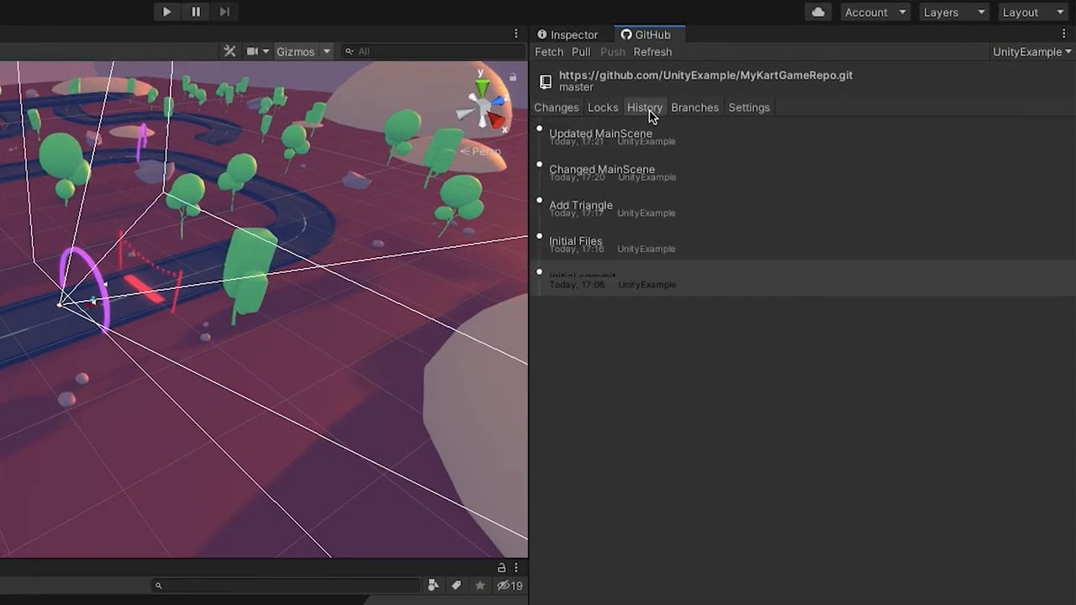
{"action": "left_click", "coordinate": [630, 139]}
{"action": "right_click", "coordinate": [591, 141]}
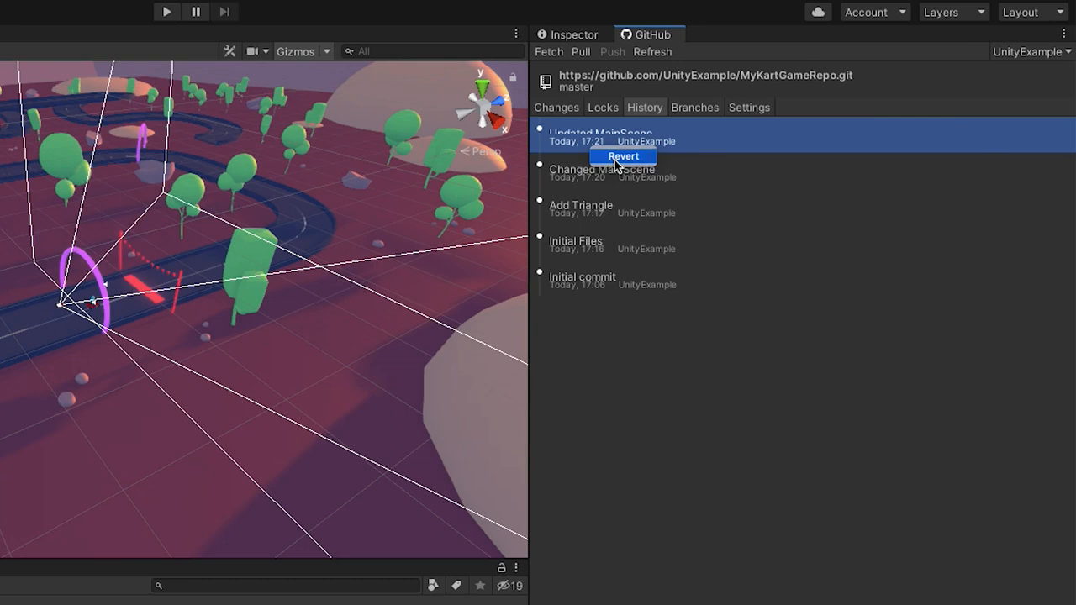
{"action": "left_click", "coordinate": [614, 159]}
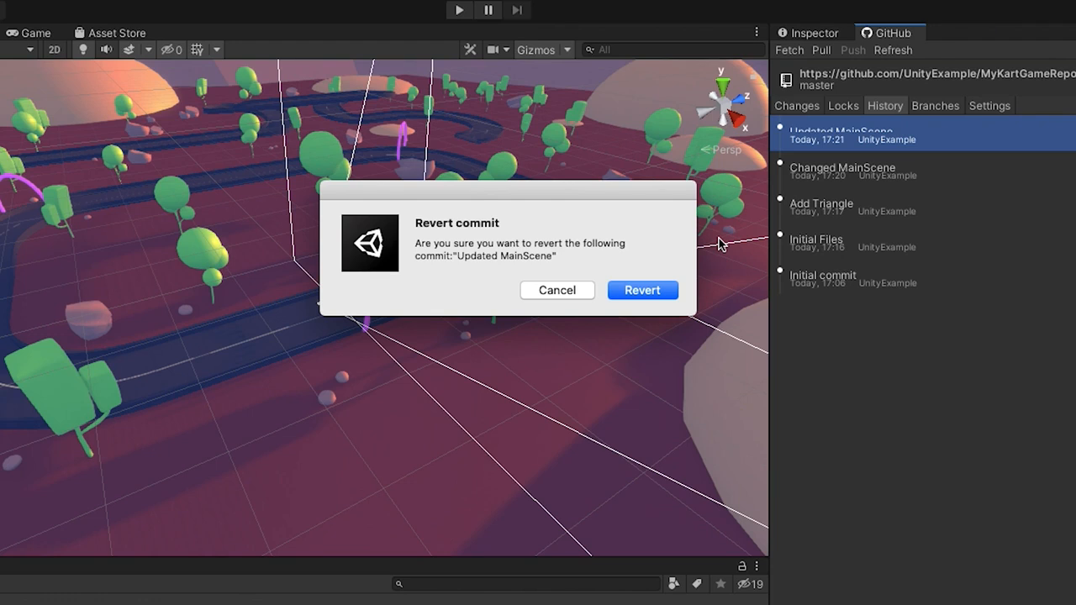
{"action": "left_click", "coordinate": [655, 292]}
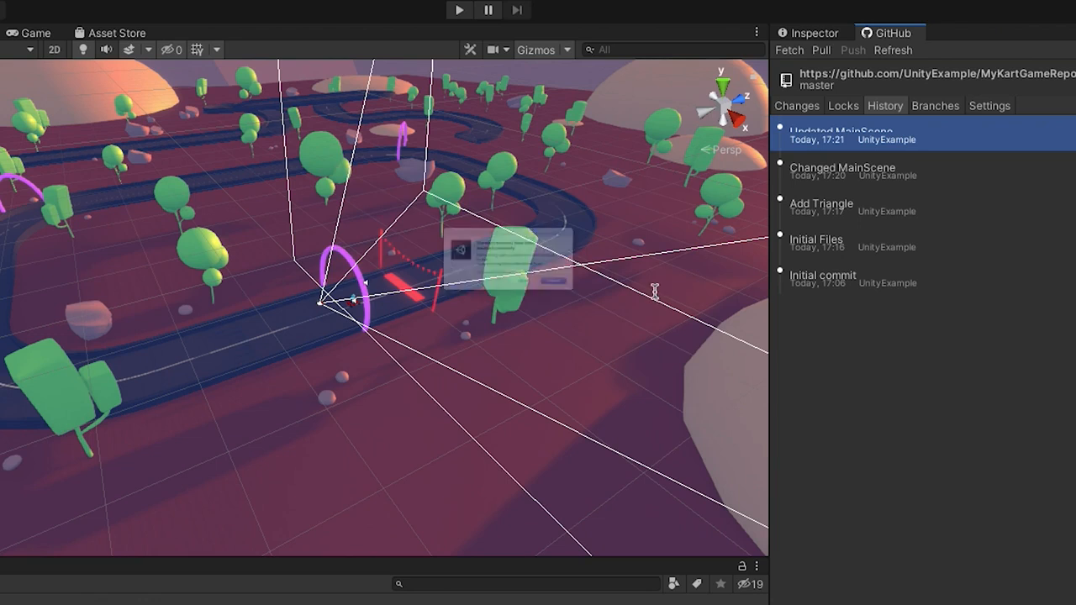
{"action": "left_click", "coordinate": [636, 322]}
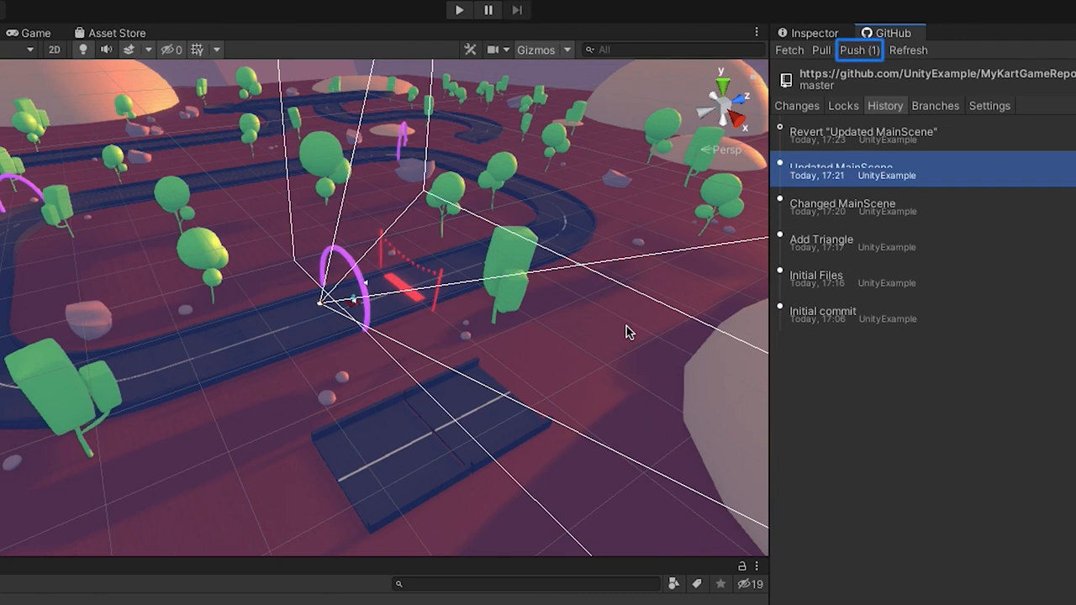
Push the Revert "Updated MainScene" commit to origin and dismiss the notice
{"action": "left_click", "coordinate": [857, 50]}
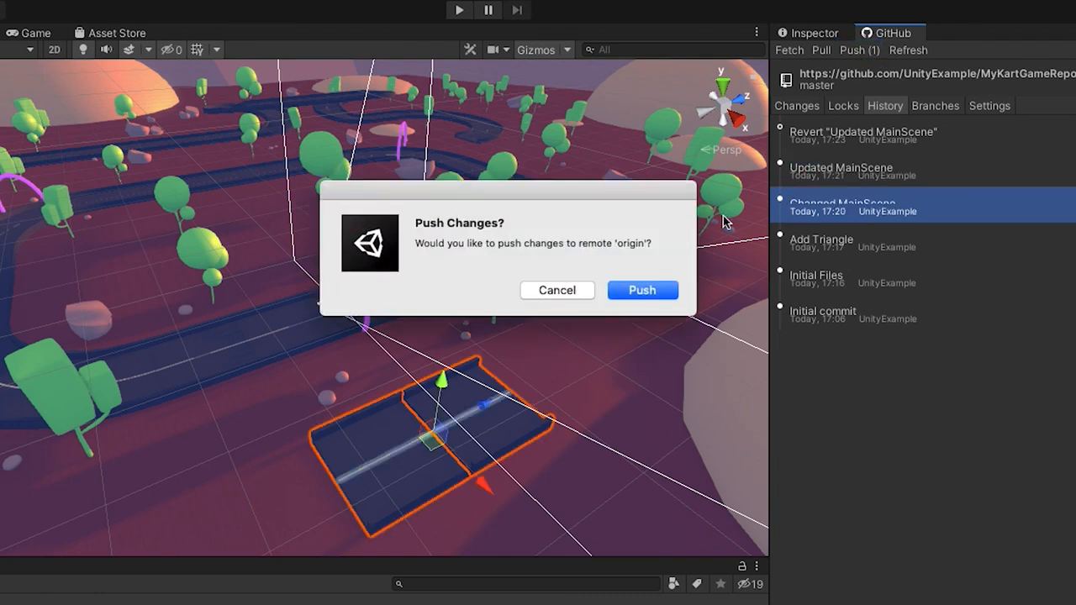
{"action": "left_click", "coordinate": [640, 291]}
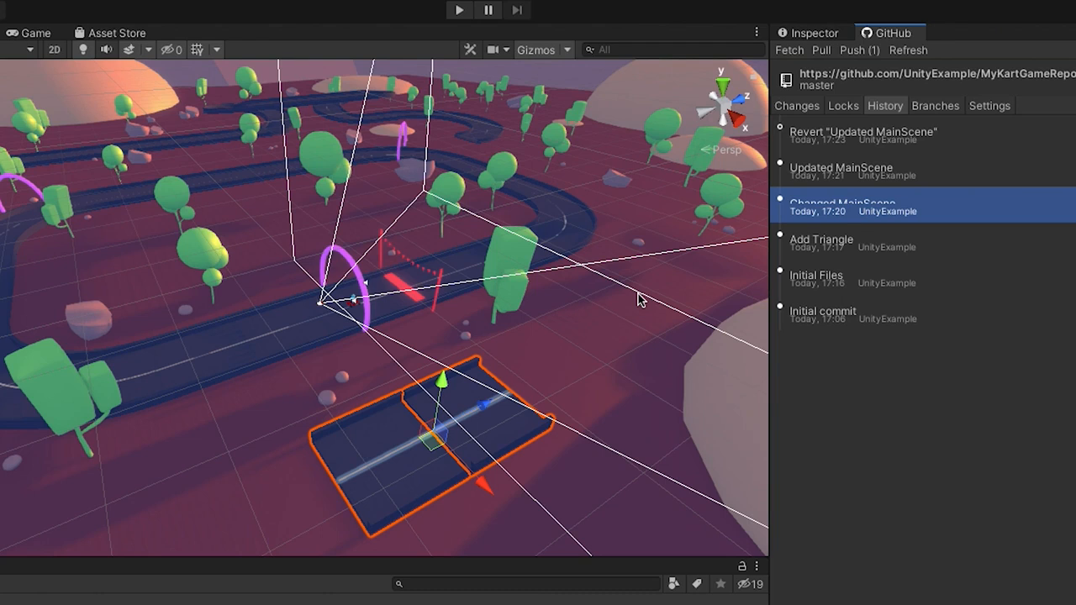
{"action": "left_click", "coordinate": [641, 293]}
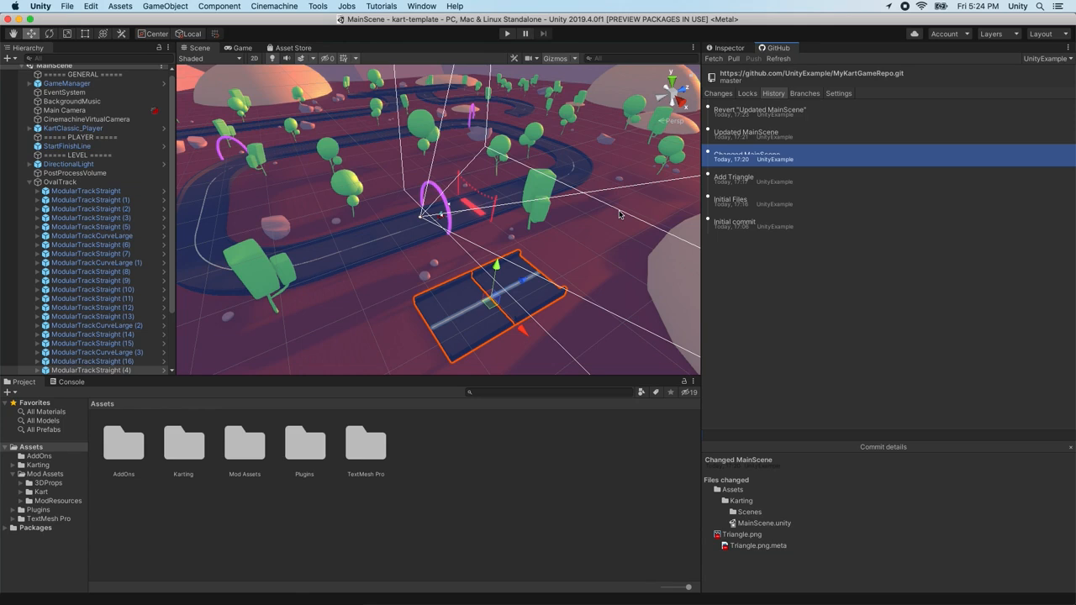
Fetch and pull from origin, finding master already up to date, then view the branch list
{"action": "left_click", "coordinate": [718, 60]}
{"action": "left_click", "coordinate": [734, 59]}
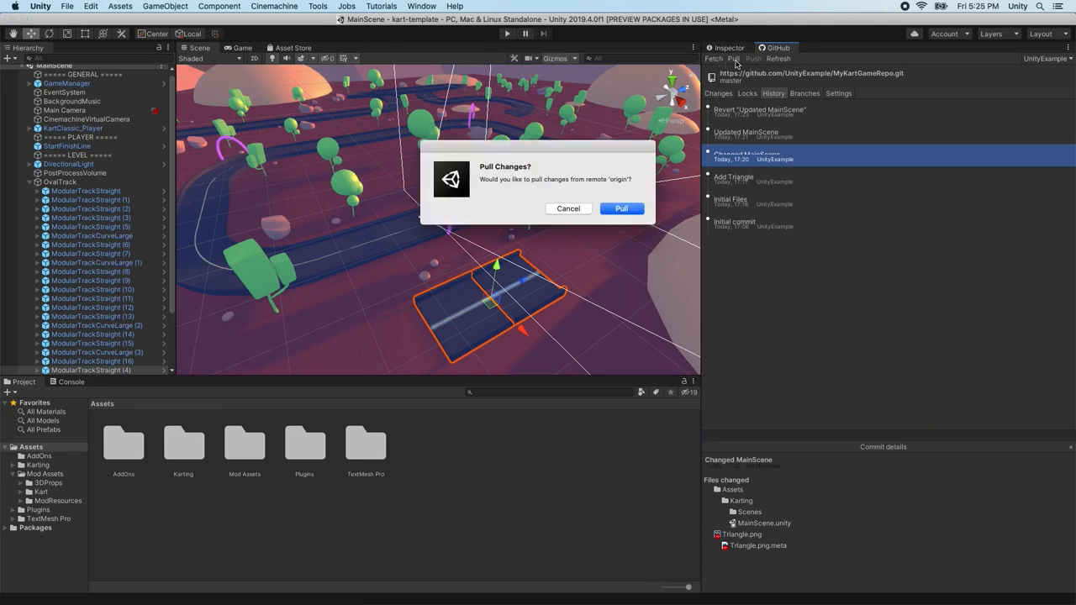
{"action": "left_click", "coordinate": [621, 207]}
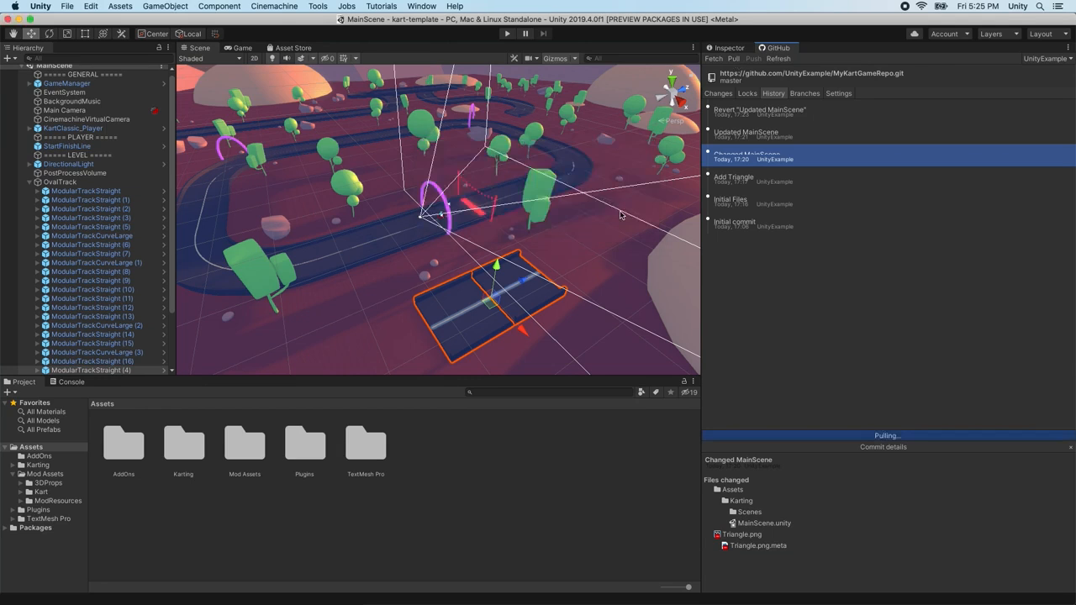
{"action": "left_click", "coordinate": [619, 209]}
{"action": "left_click", "coordinate": [803, 93]}
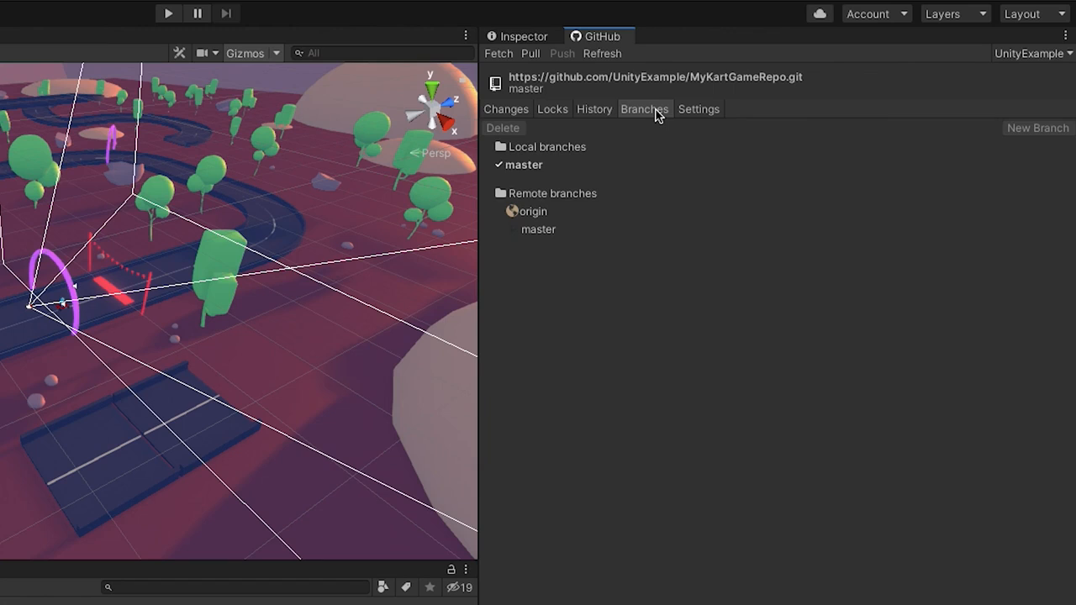
Create a new branch named lighting-test from master
{"action": "left_click", "coordinate": [572, 167]}
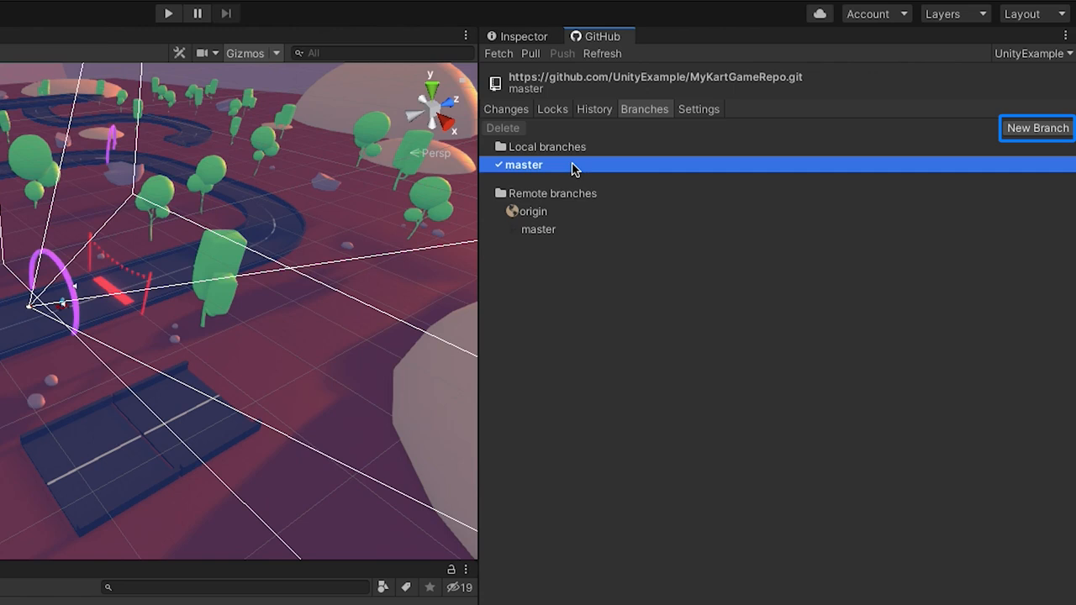
{"action": "left_click", "coordinate": [1027, 131]}
{"action": "type", "text": "lighting-test"}
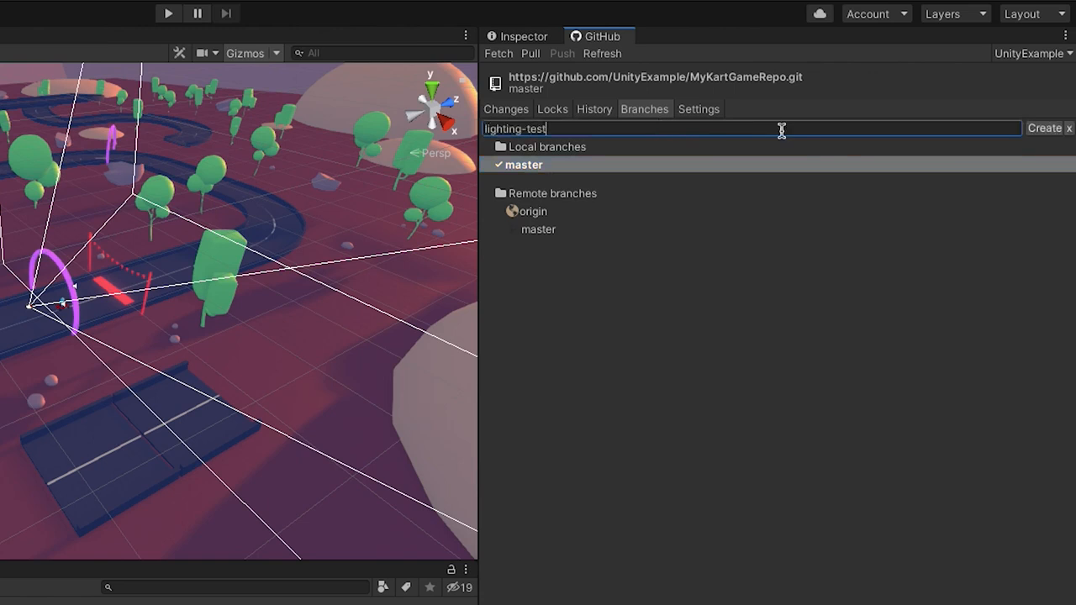
{"action": "left_click", "coordinate": [1046, 131]}
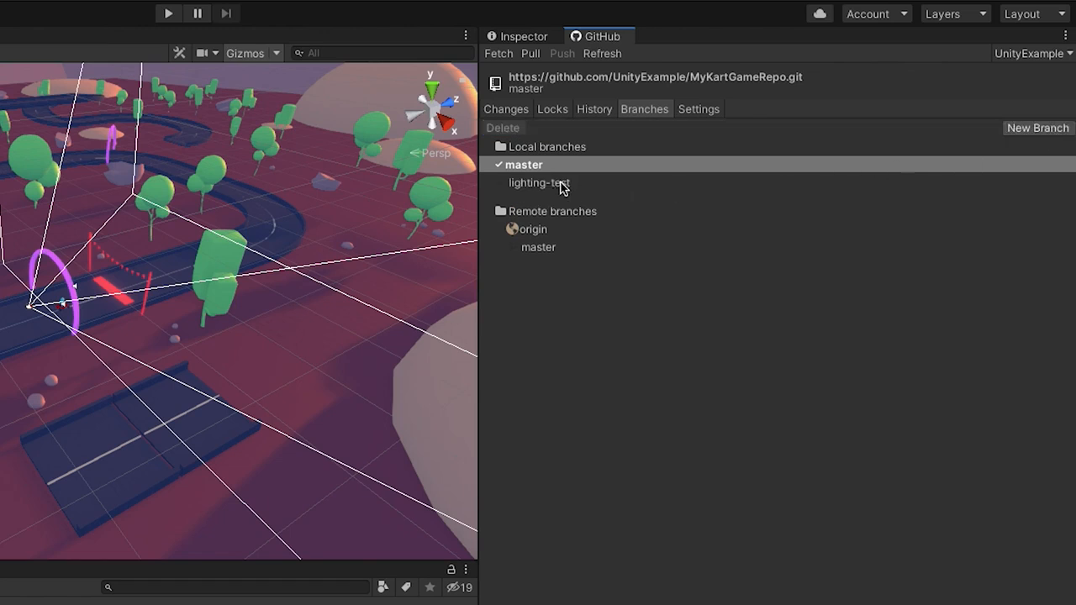
Switch the project to the lighting-test branch and confirm
{"action": "left_click", "coordinate": [562, 185]}
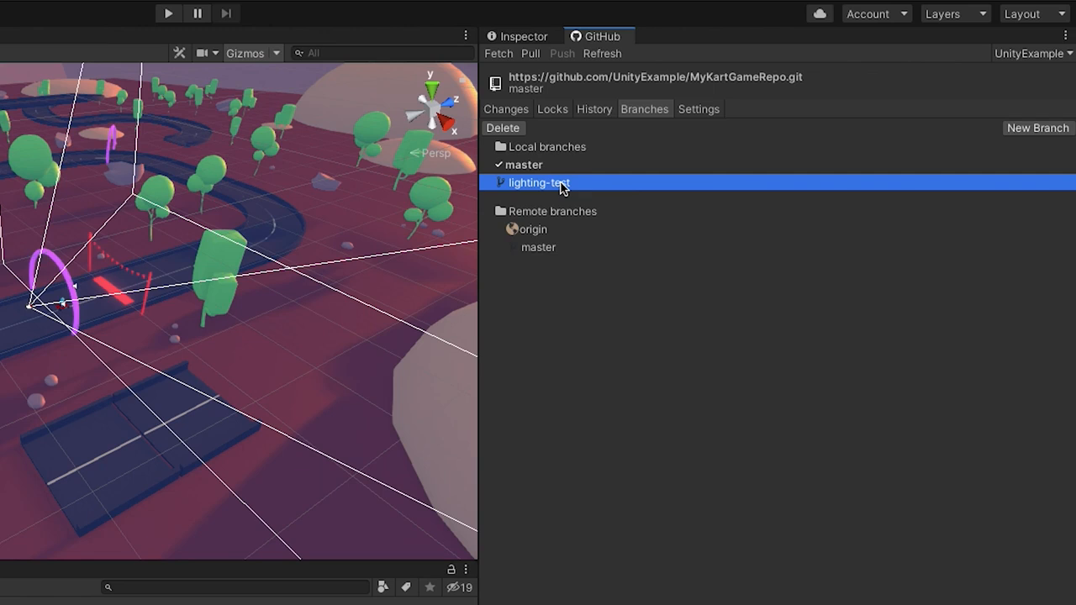
{"action": "right_click", "coordinate": [562, 186]}
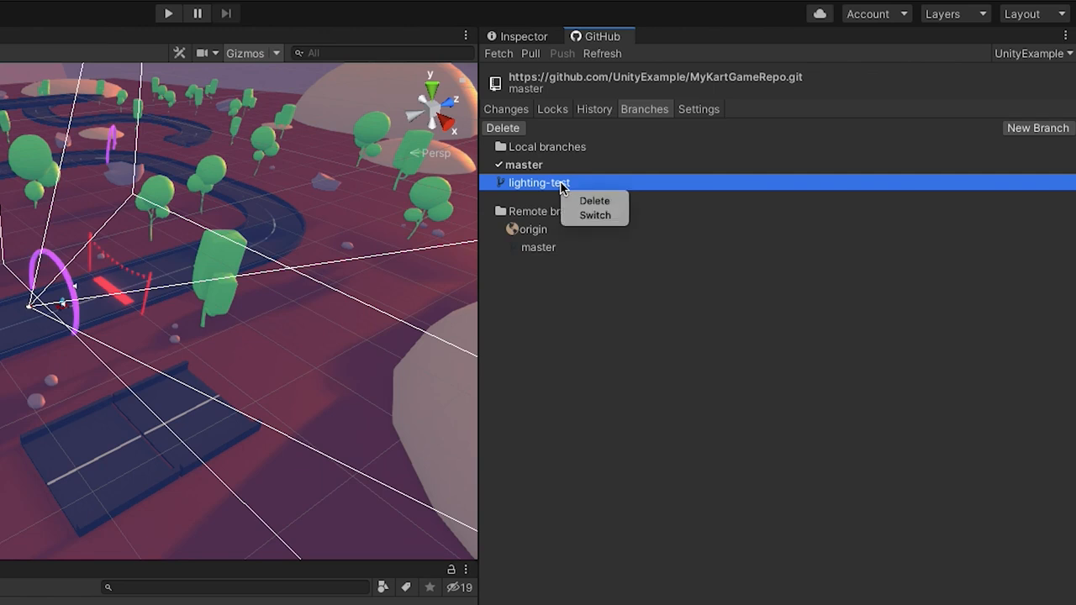
{"action": "left_click", "coordinate": [594, 216]}
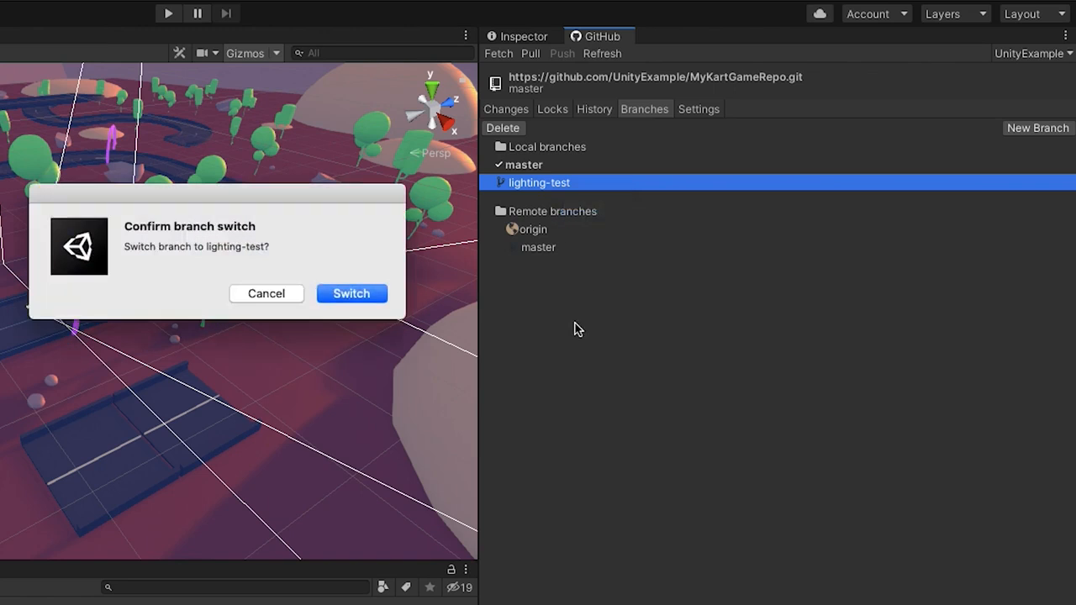
{"action": "left_click", "coordinate": [351, 293]}
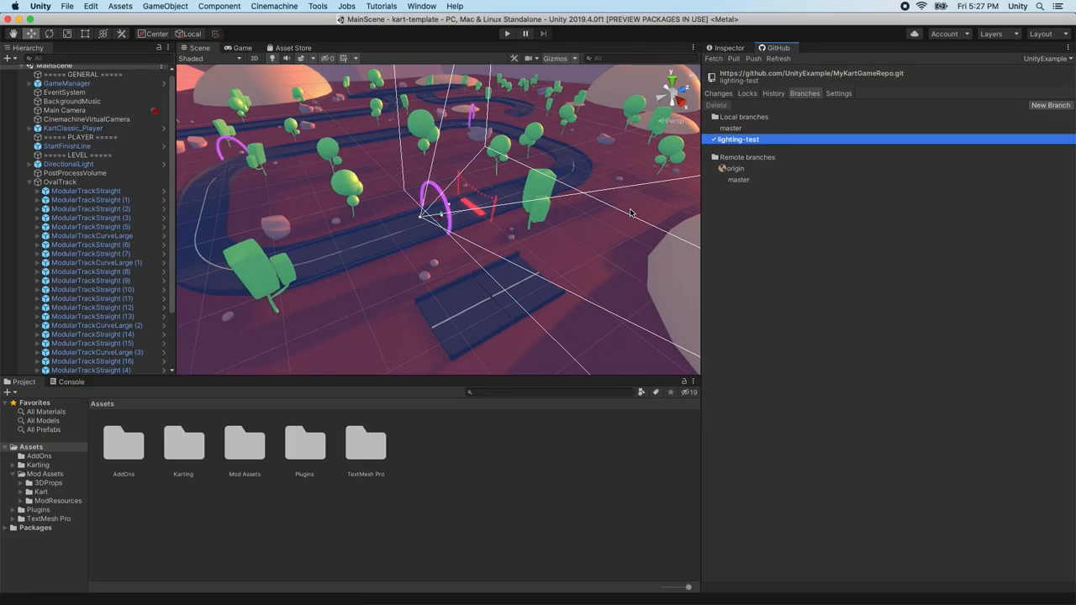
Tint the DirectionalLight cyan, check the lit track view, and go back to Branches
{"action": "left_click", "coordinate": [246, 193]}
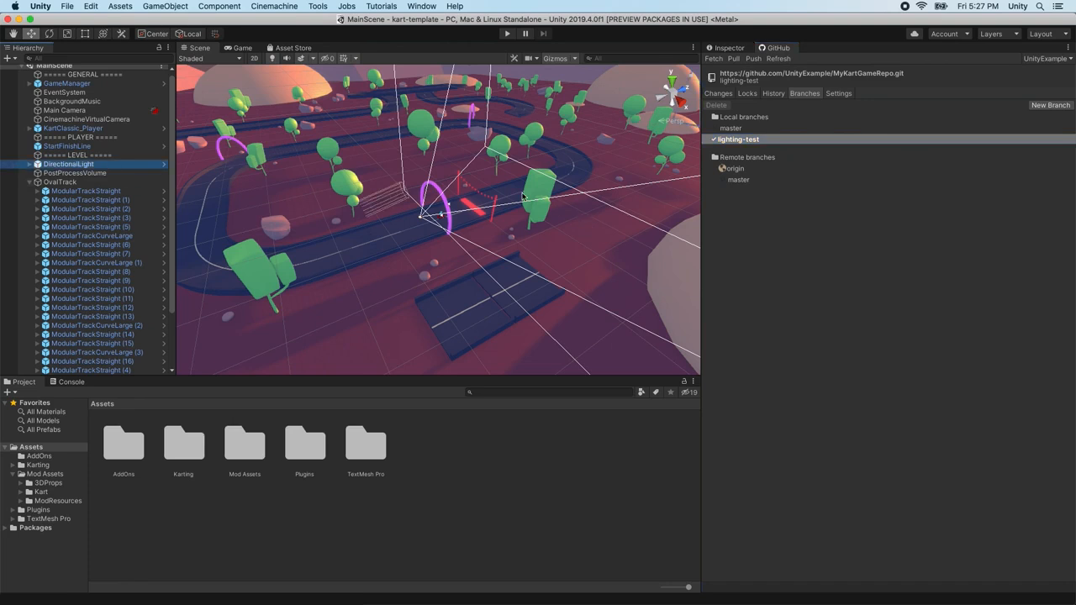
{"action": "left_click", "coordinate": [727, 48]}
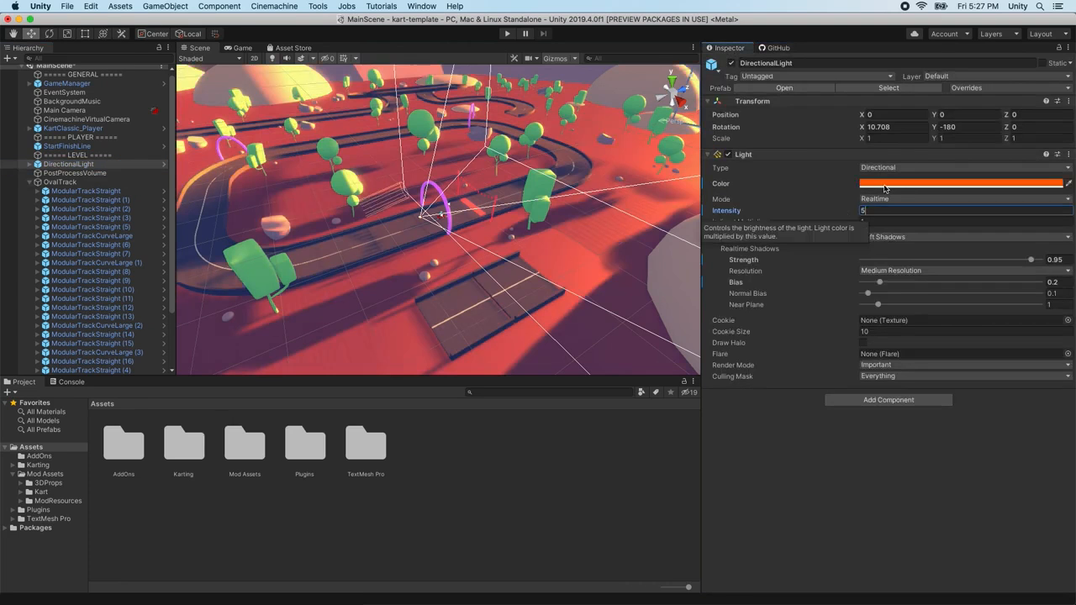
{"action": "left_click", "coordinate": [888, 184]}
{"action": "left_click", "coordinate": [10, 115]}
{"action": "left_click", "coordinate": [8, 18]}
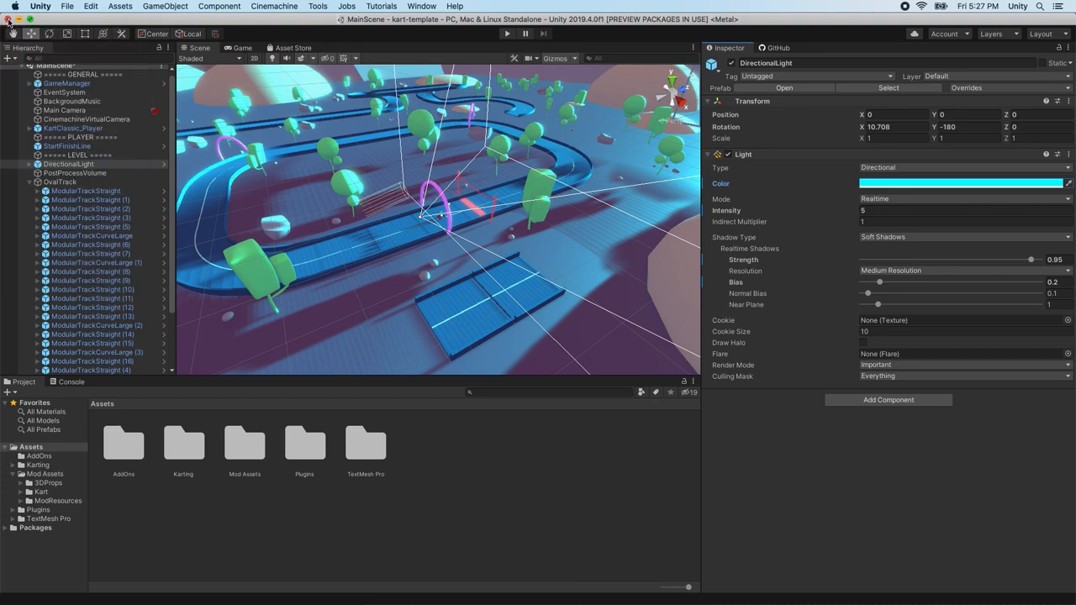
{"action": "left_click_drag", "start_coordinate": [370, 203], "coordinate": [583, 142], "text": "alt"}
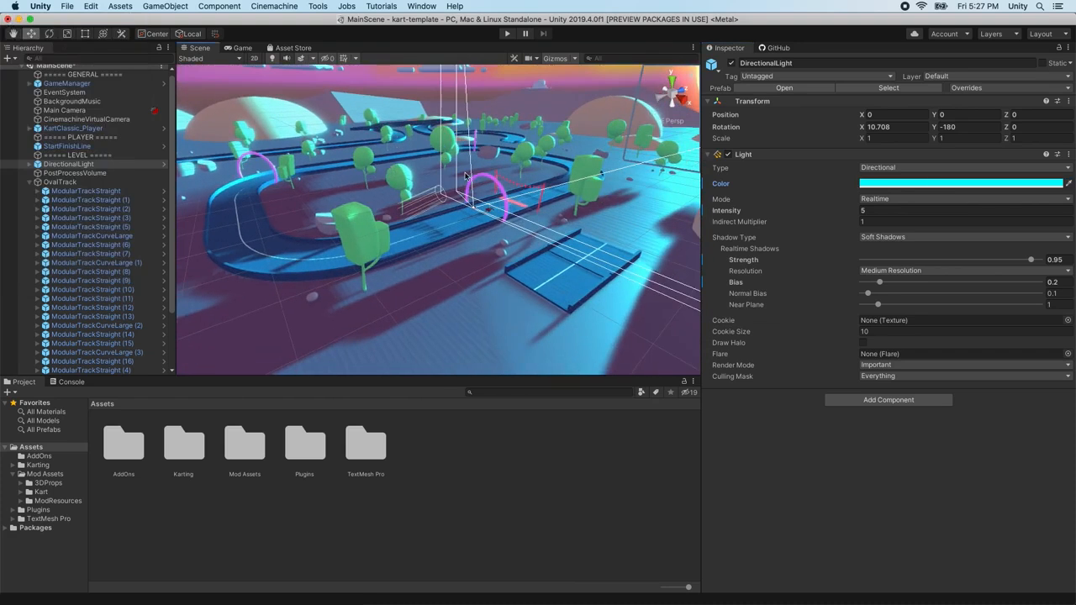
{"action": "left_click", "coordinate": [771, 48]}
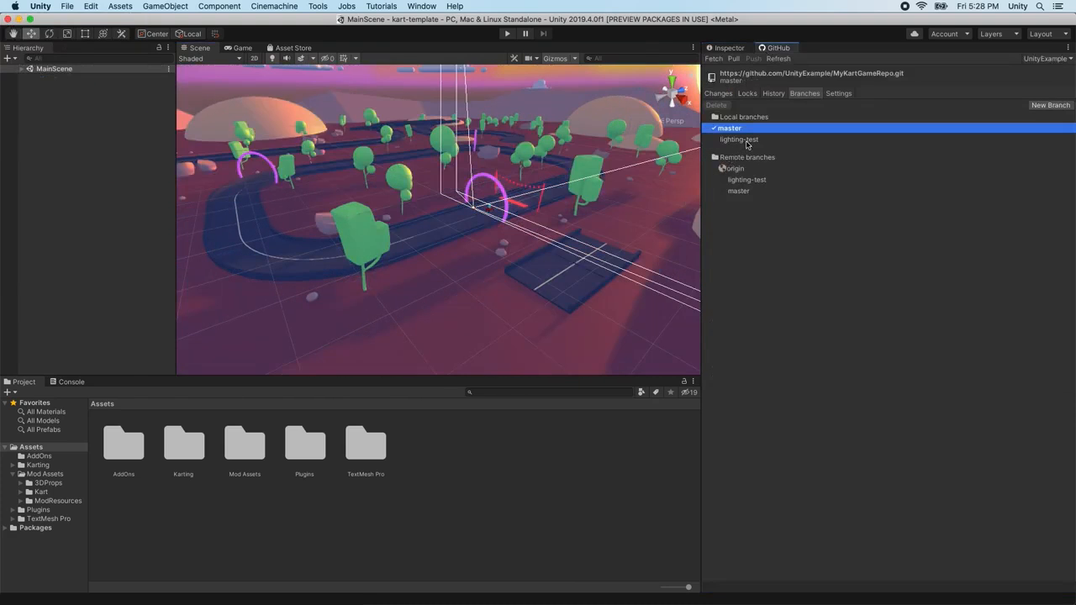
Delete the local lighting-test branch, confirming in the Delete Branch? dialog
{"action": "right_click", "coordinate": [749, 141]}
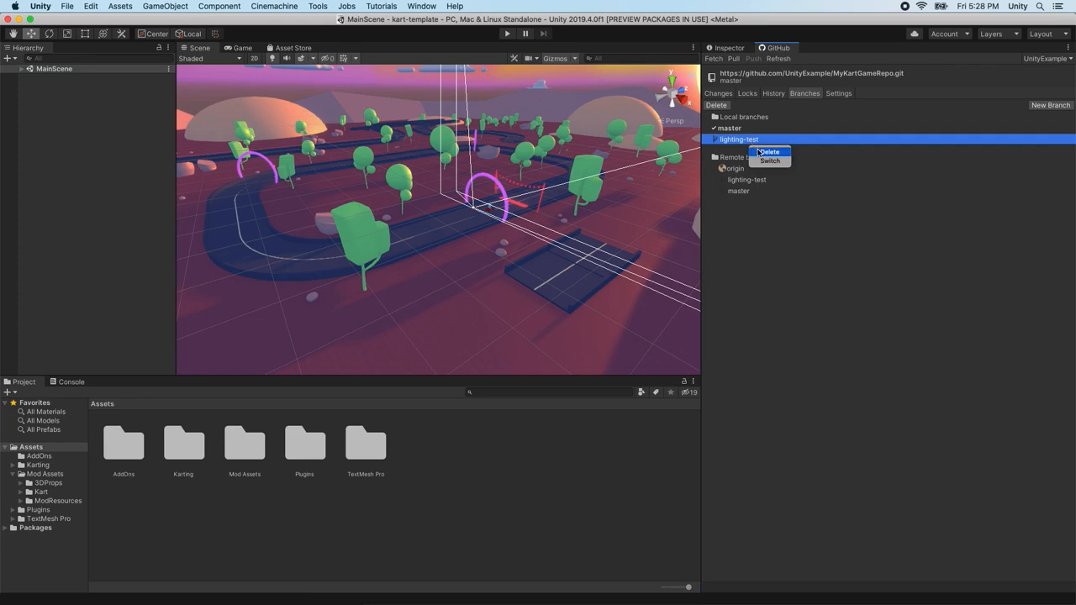
{"action": "left_click", "coordinate": [760, 152]}
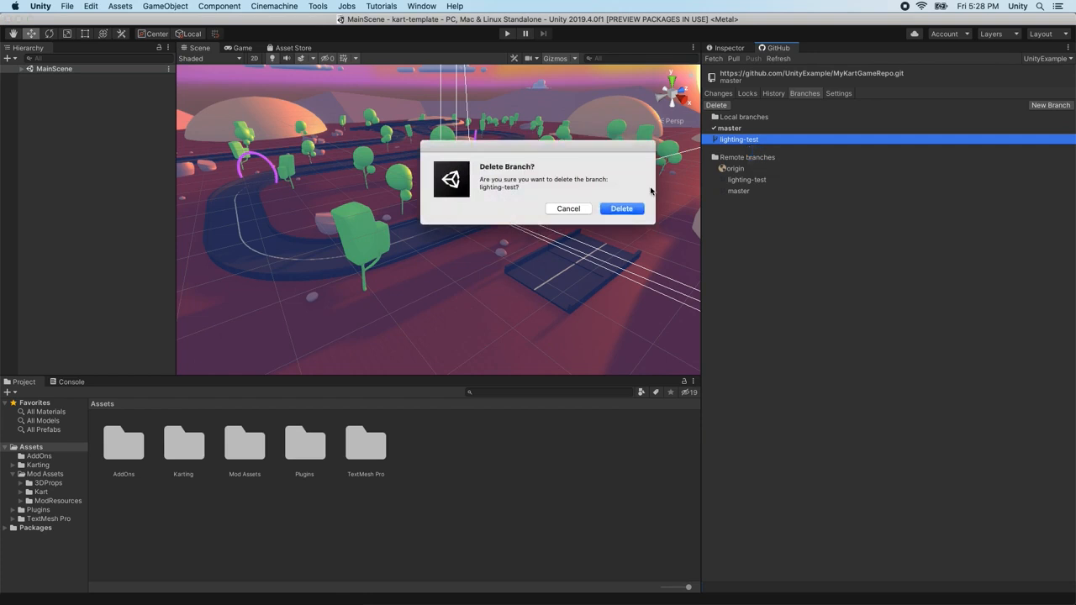
{"action": "left_click", "coordinate": [622, 208]}
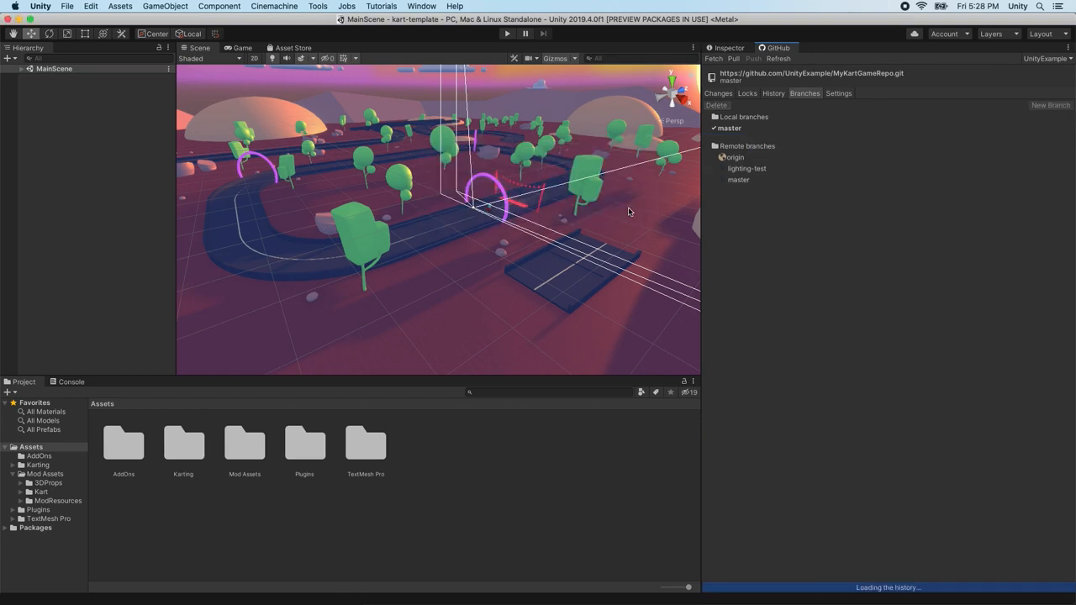